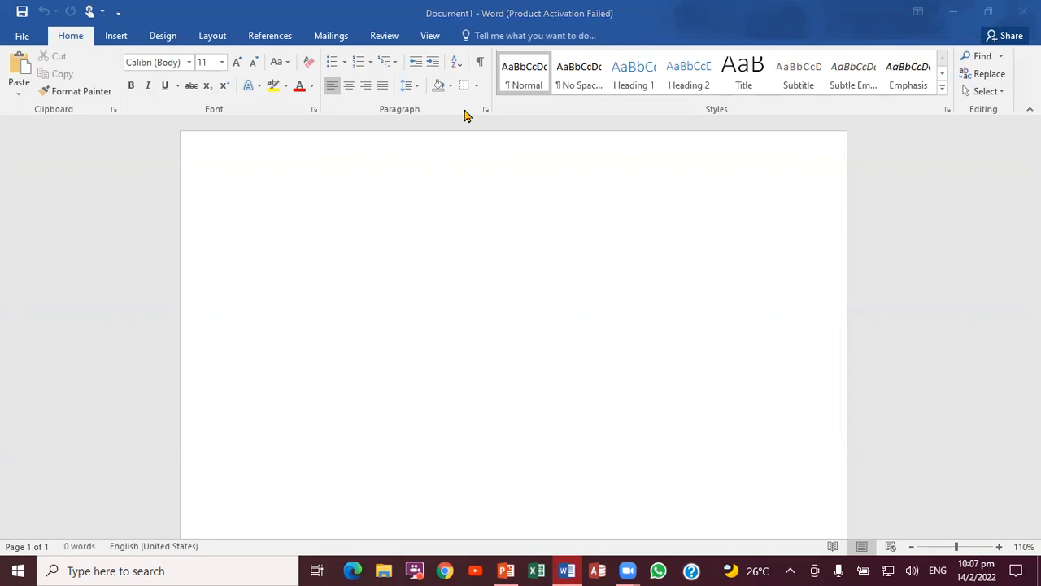
Examine the file-management pages for document info, new templates, opening, printing, sharing and exporting, and return to the blank document.
{"action": "left_click", "coordinate": [22, 41]}
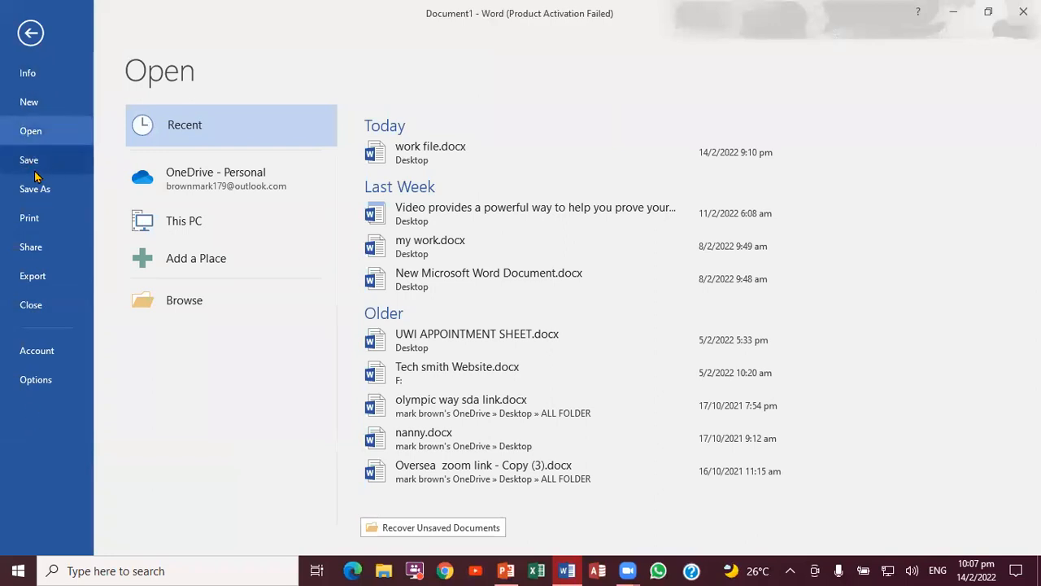
{"action": "left_click", "coordinate": [47, 79]}
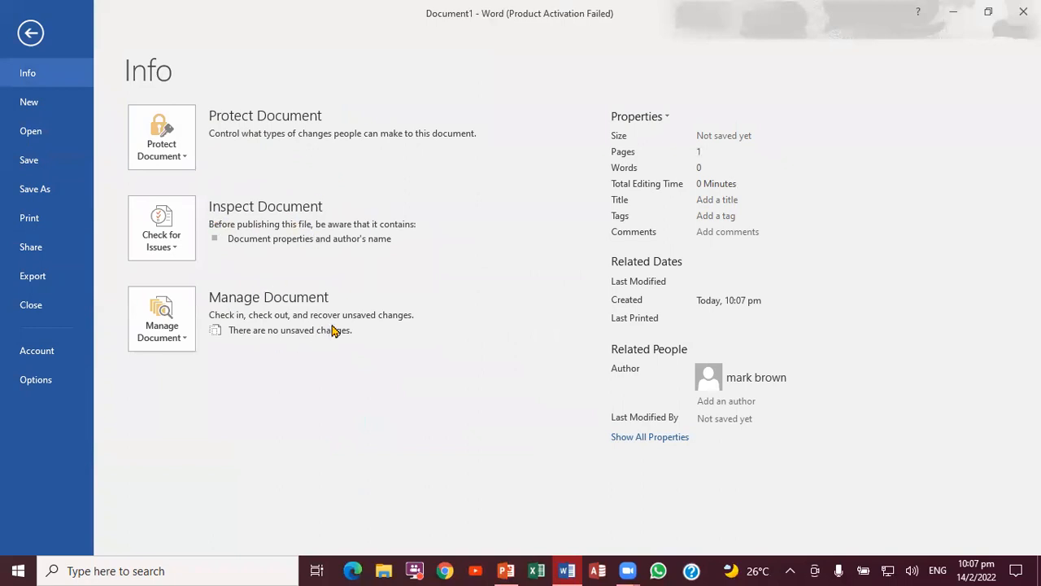
{"action": "left_click", "coordinate": [32, 104]}
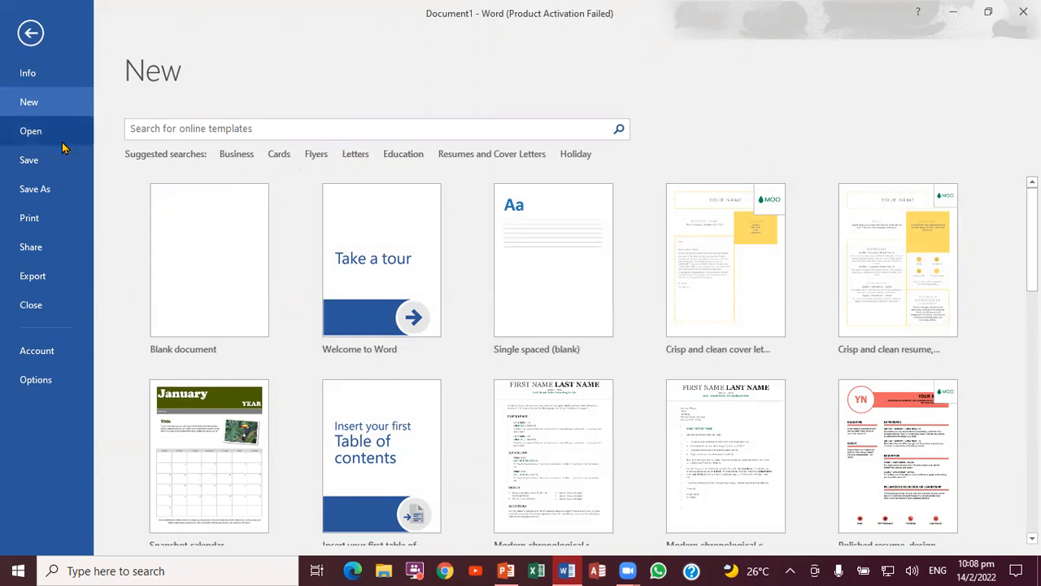
{"action": "left_click", "coordinate": [30, 135]}
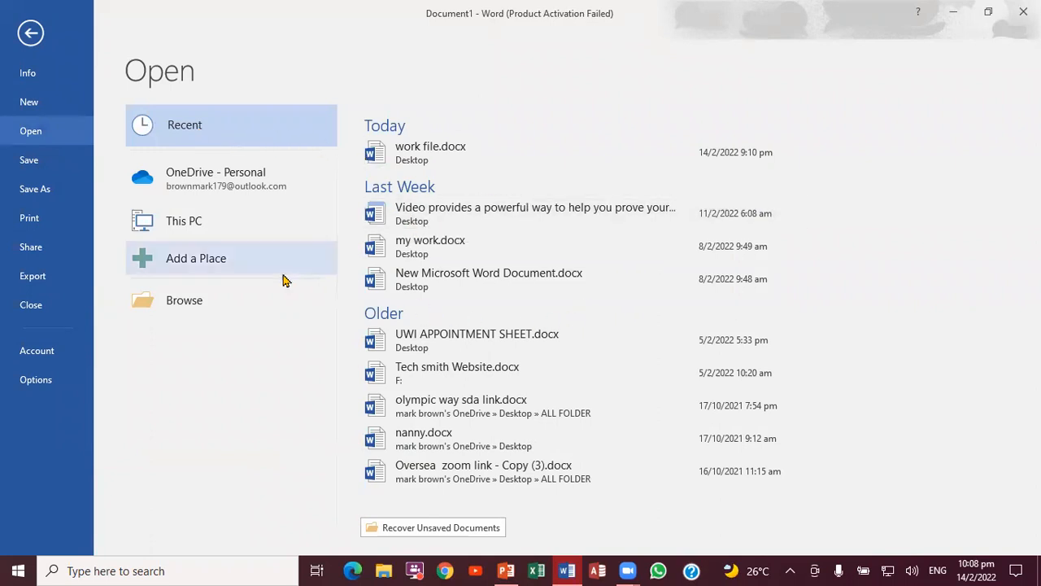
{"action": "left_click", "coordinate": [37, 164]}
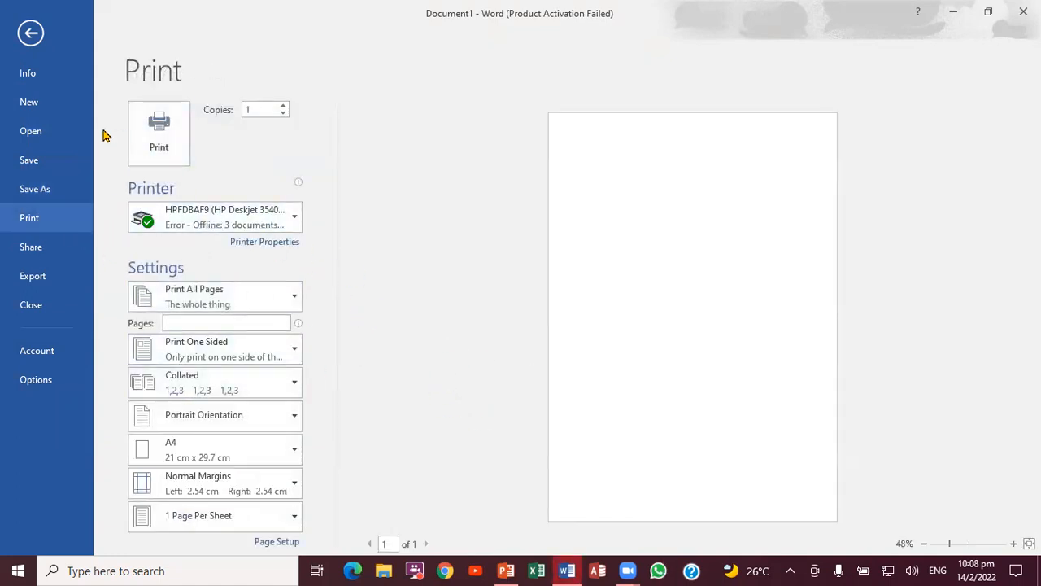
{"action": "left_click", "coordinate": [32, 247]}
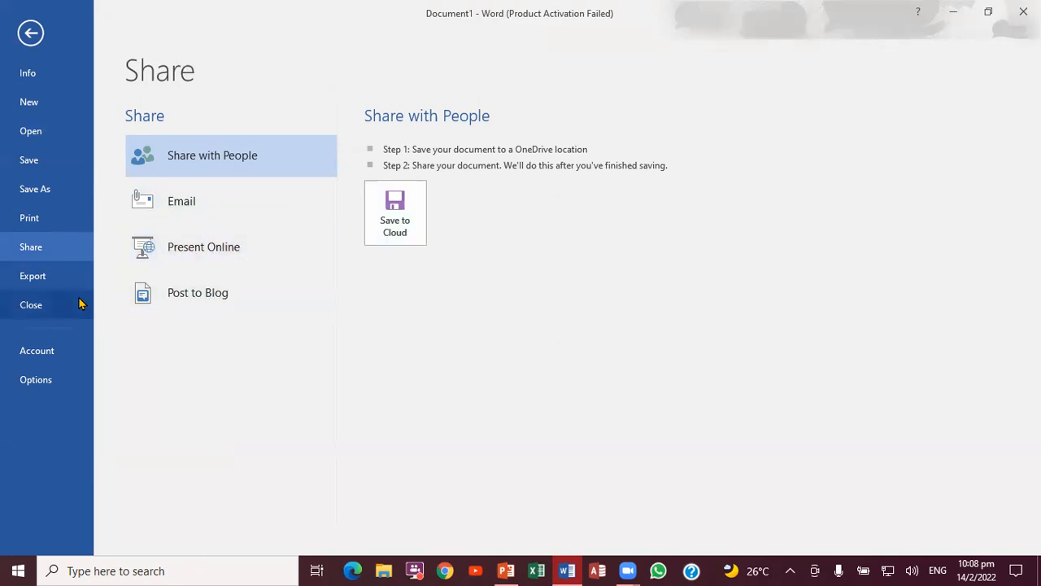
{"action": "left_click", "coordinate": [38, 281]}
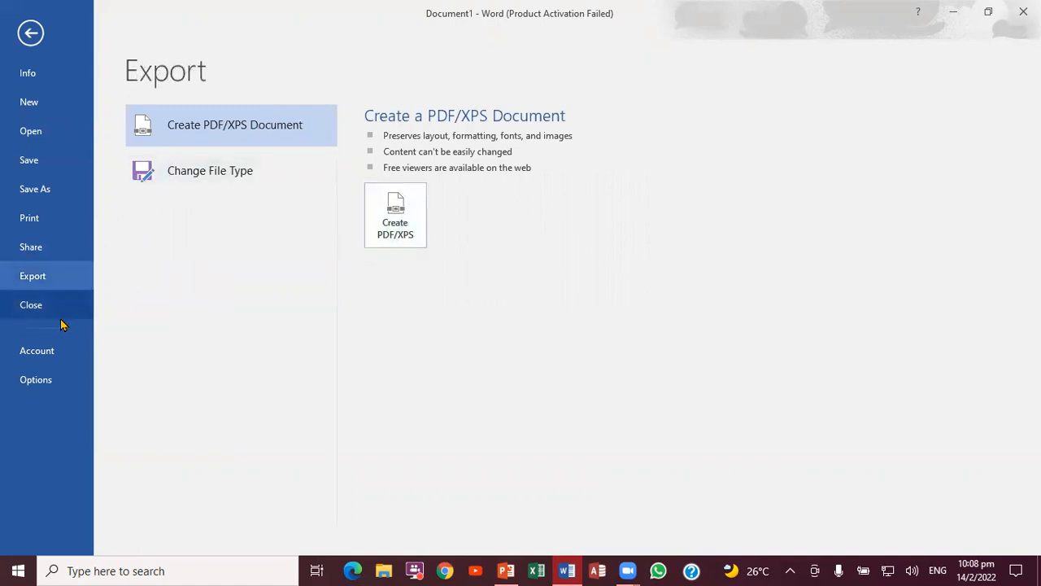
{"action": "left_click", "coordinate": [30, 34]}
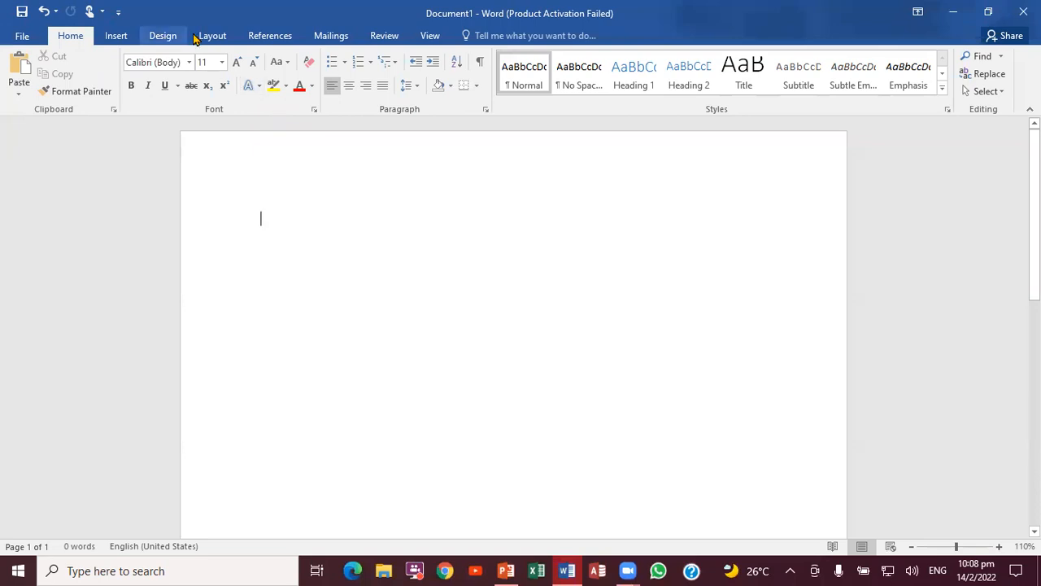
Examine the ribbon commands available for inserting, design, layout, references, mailings and review.
{"action": "left_click", "coordinate": [117, 37]}
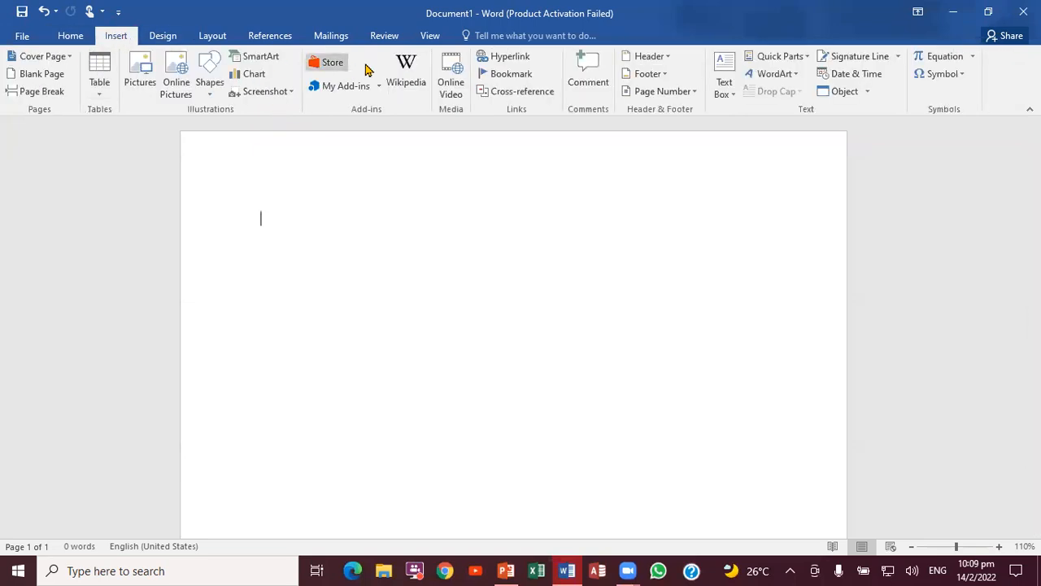
{"action": "left_click", "coordinate": [163, 37]}
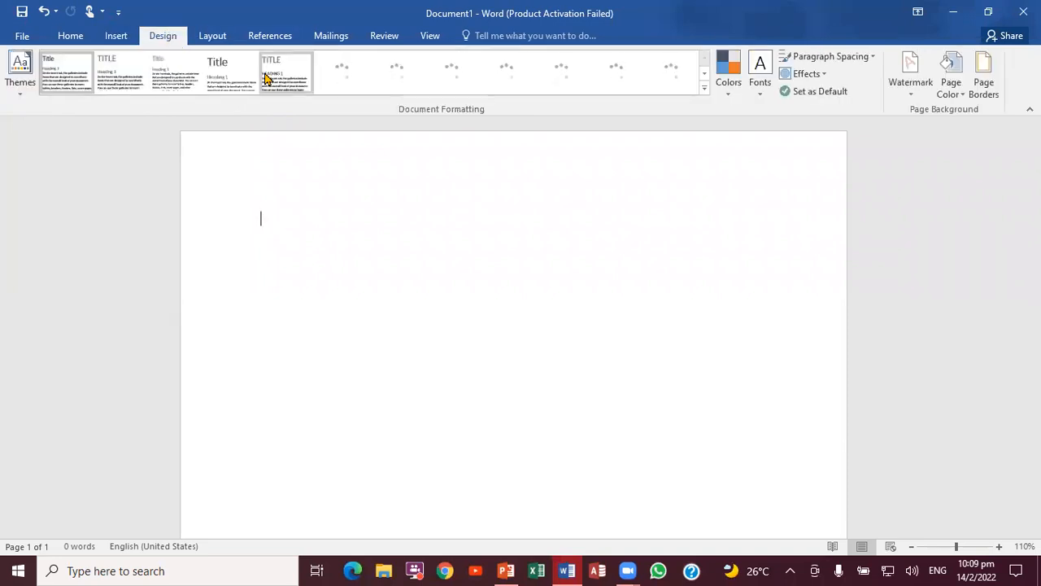
{"action": "left_click", "coordinate": [213, 37]}
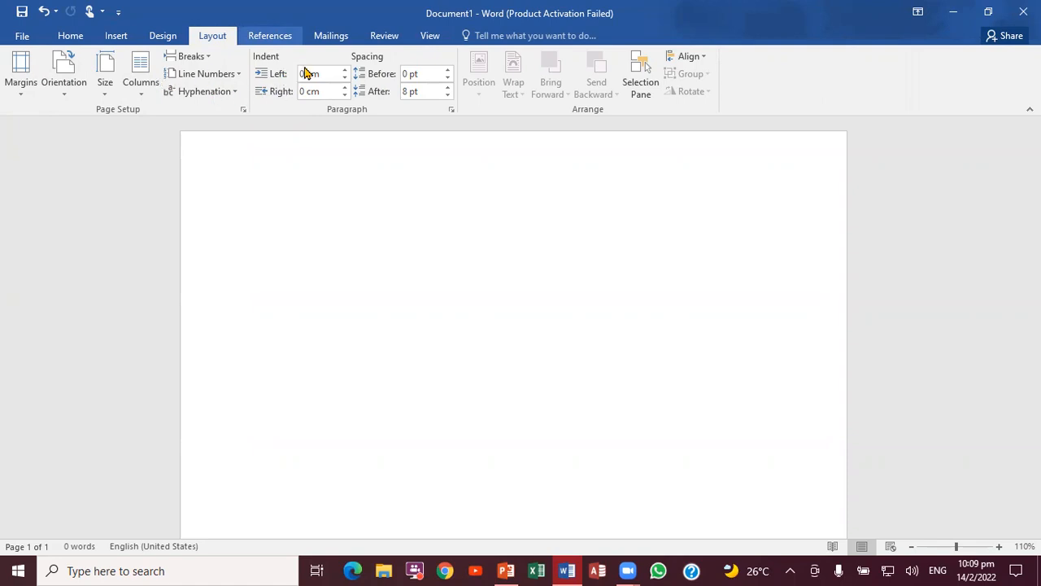
{"action": "scroll", "coordinate": [347, 68], "scroll_direction": "down", "scroll_amount": 1}
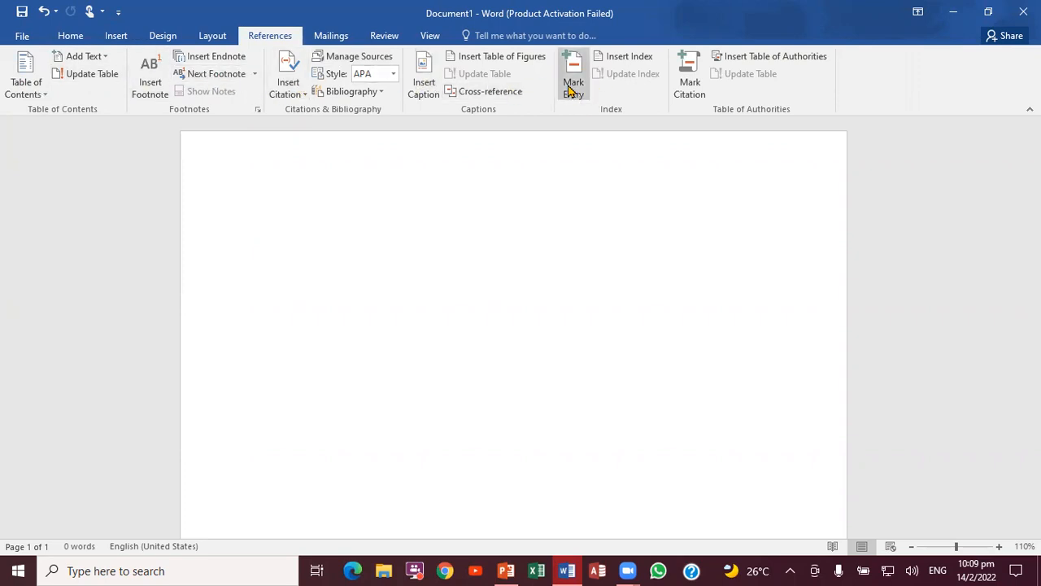
{"action": "left_click", "coordinate": [343, 42]}
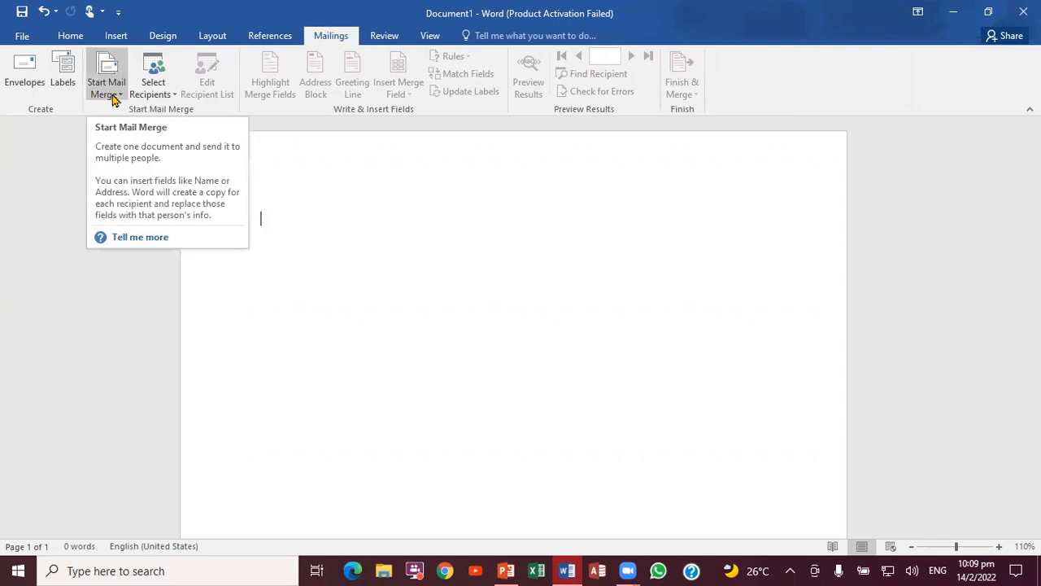
{"action": "left_click", "coordinate": [382, 41]}
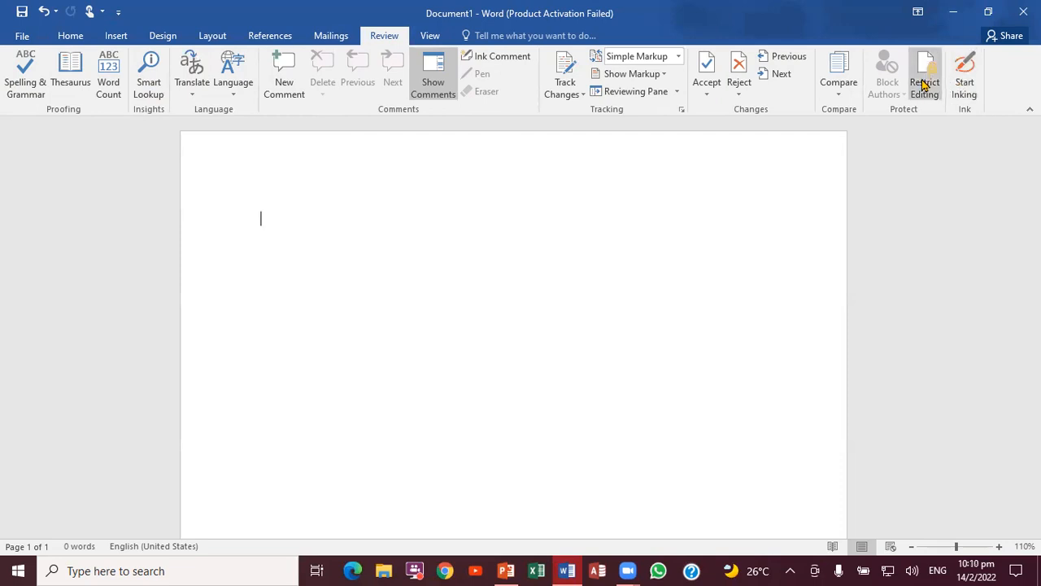
Display the ruler around the blank document, toggling it off and on again.
{"action": "left_click", "coordinate": [434, 41]}
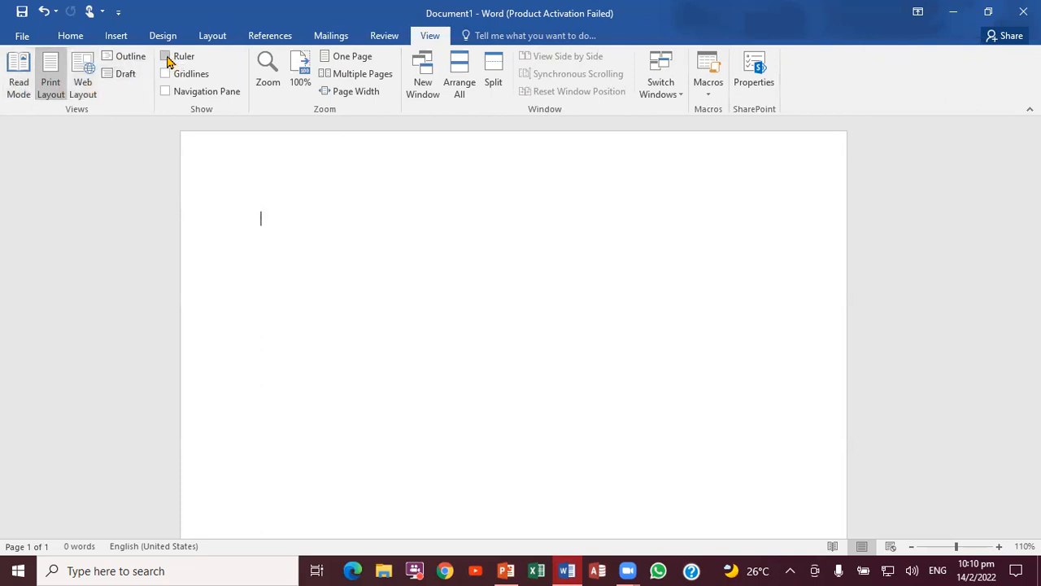
{"action": "left_click", "coordinate": [166, 58]}
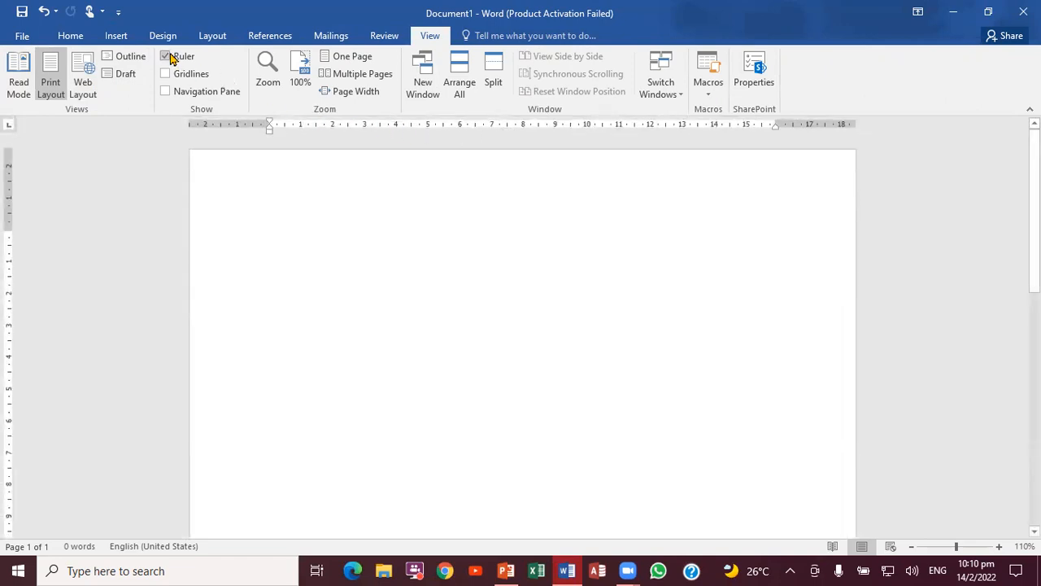
{"action": "left_click", "coordinate": [167, 57]}
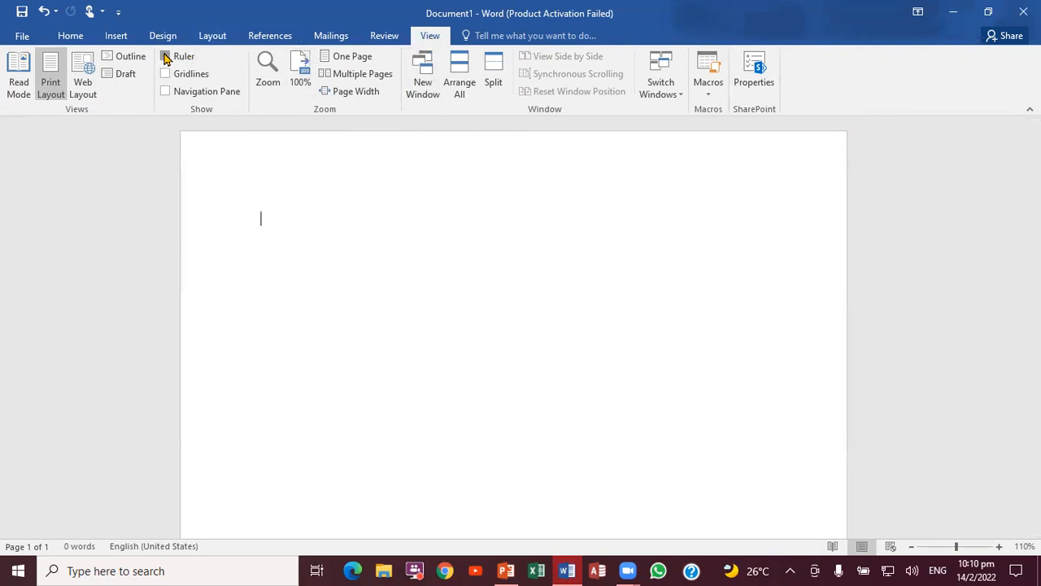
{"action": "left_click", "coordinate": [166, 56]}
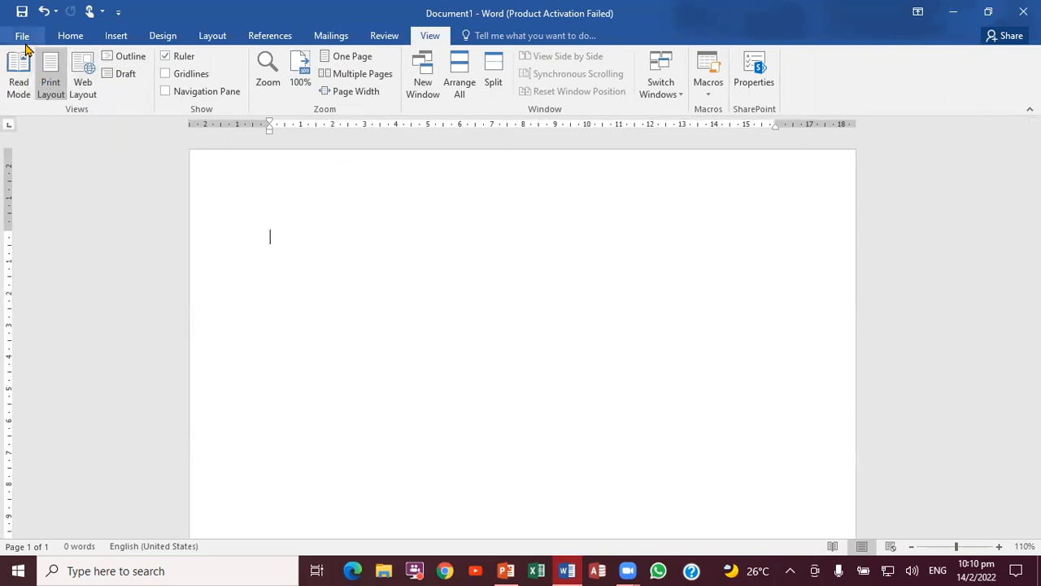
Switch to the PowerPoint presentation to check the Part 3 topic list, and return to the blank Word document.
{"action": "left_click", "coordinate": [70, 37]}
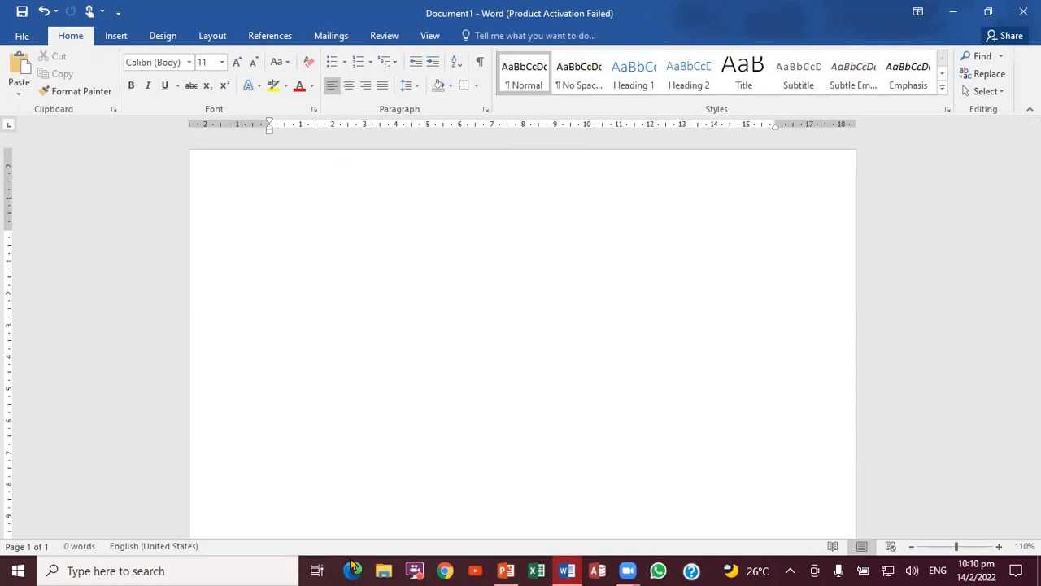
{"action": "left_click", "coordinate": [506, 570]}
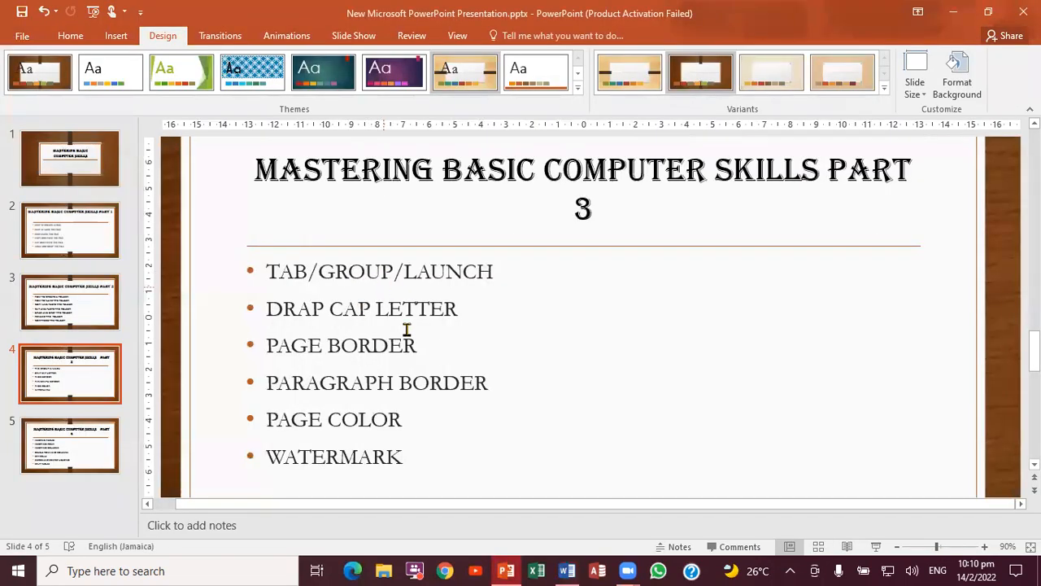
{"action": "left_click", "coordinate": [567, 570]}
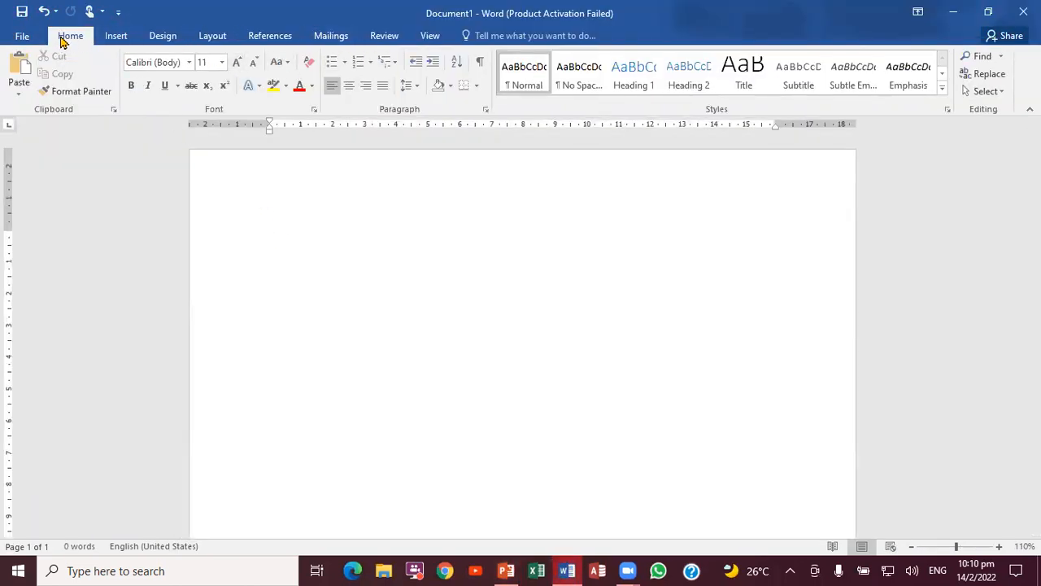
Examine how commands are grouped within each ribbon section, from inserting and design through layout, references, mailings, review and view.
{"action": "left_click", "coordinate": [26, 37]}
{"action": "left_click", "coordinate": [116, 41]}
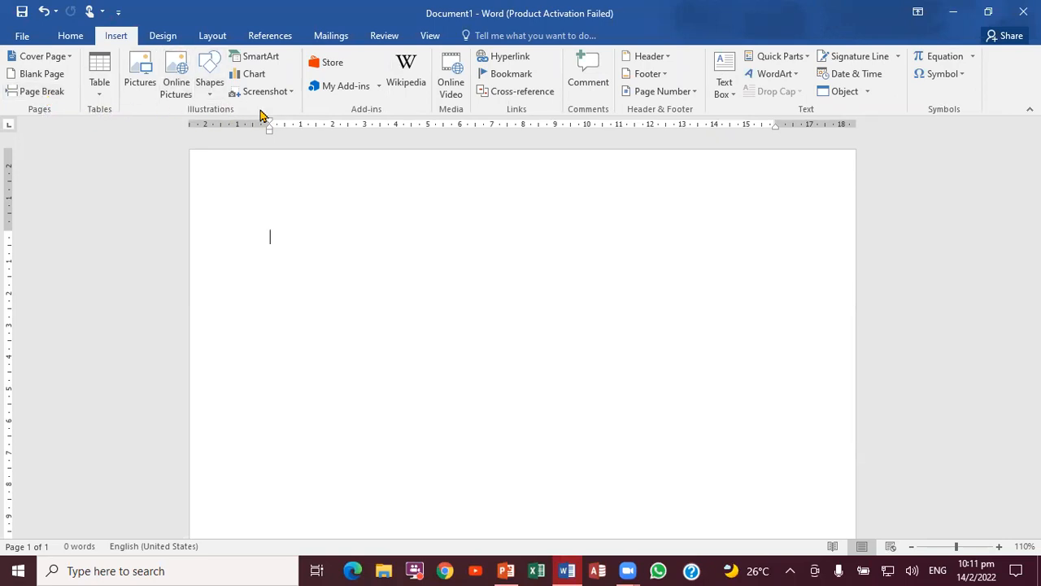
{"action": "left_click", "coordinate": [162, 38]}
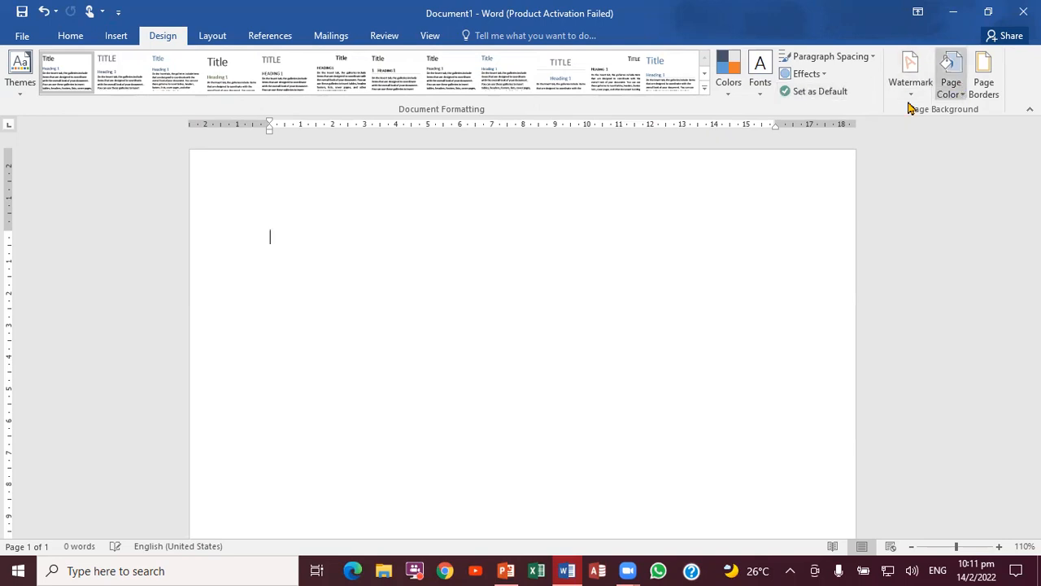
{"action": "left_click", "coordinate": [216, 41]}
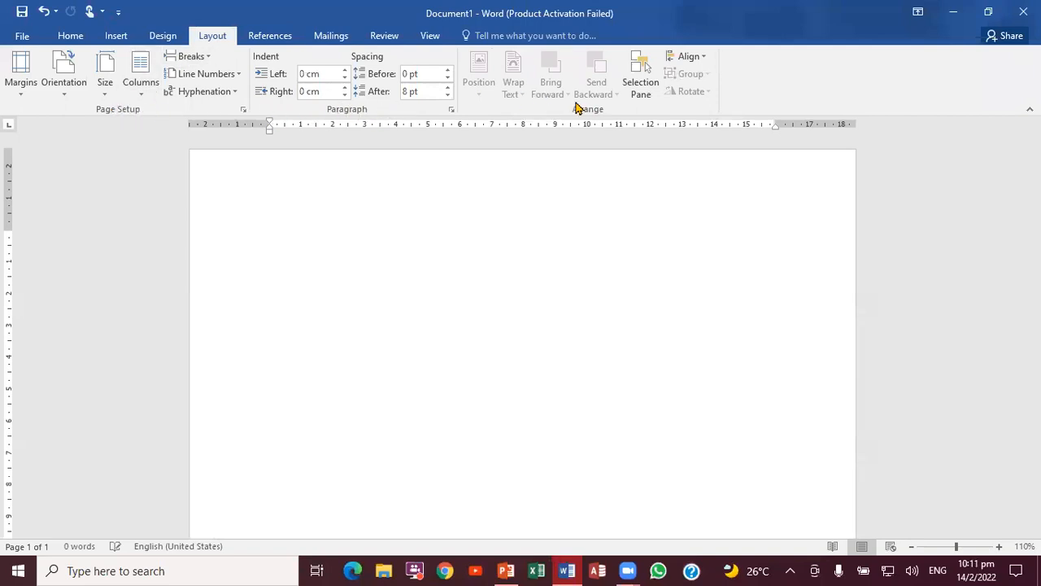
{"action": "left_click", "coordinate": [259, 39]}
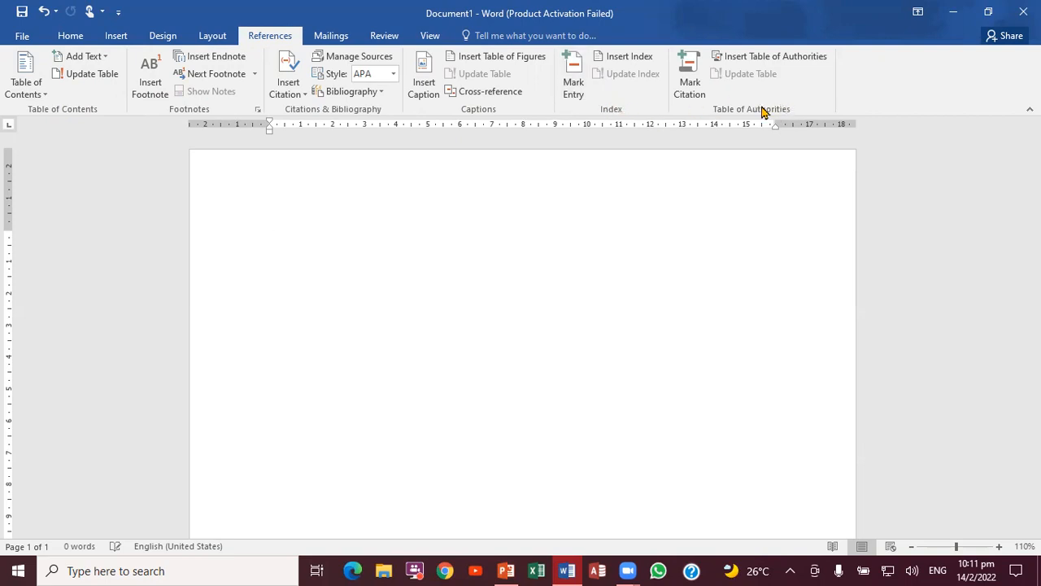
{"action": "left_click", "coordinate": [342, 37]}
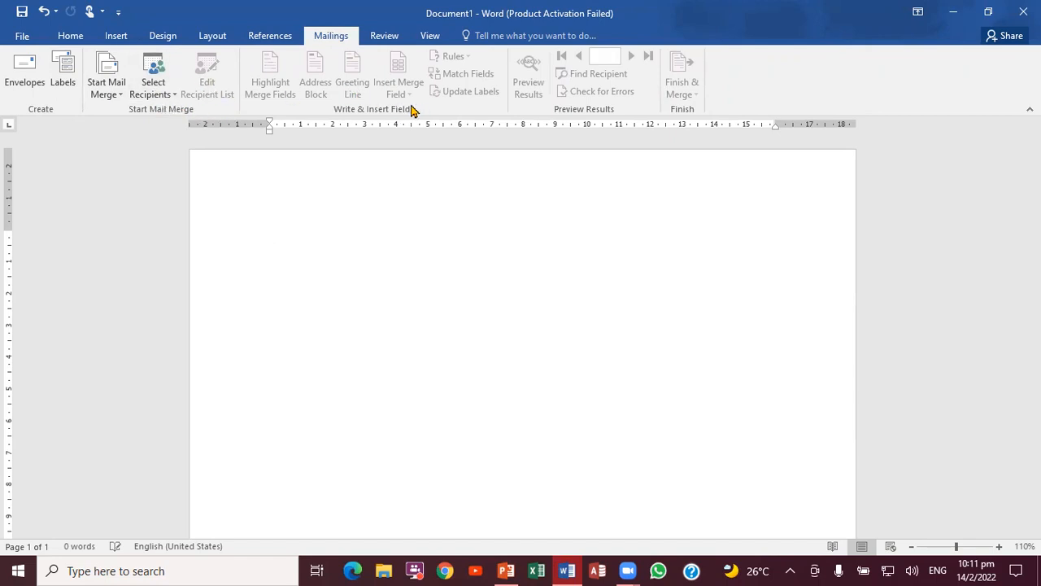
{"action": "left_click", "coordinate": [385, 37]}
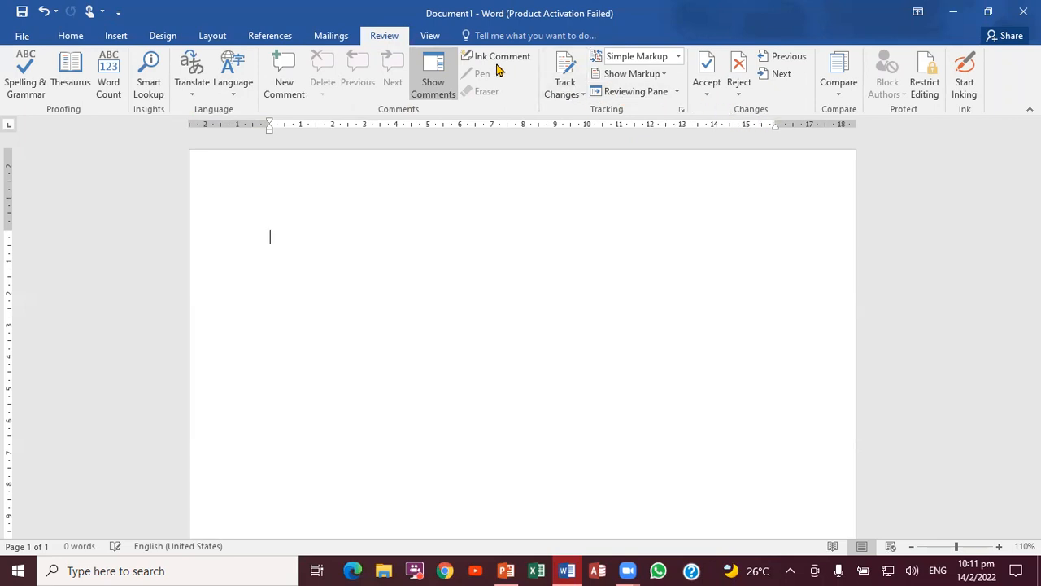
{"action": "left_click", "coordinate": [431, 38]}
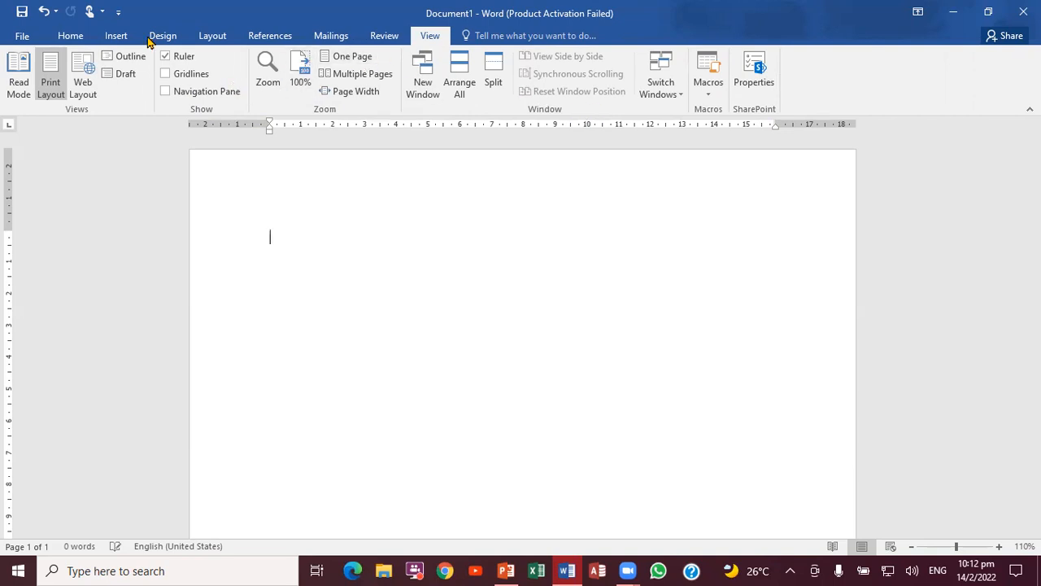
Recheck the tab, group and launch topic on the PowerPoint slide, and switch back to Word's basic formatting commands.
{"action": "left_click", "coordinate": [72, 38]}
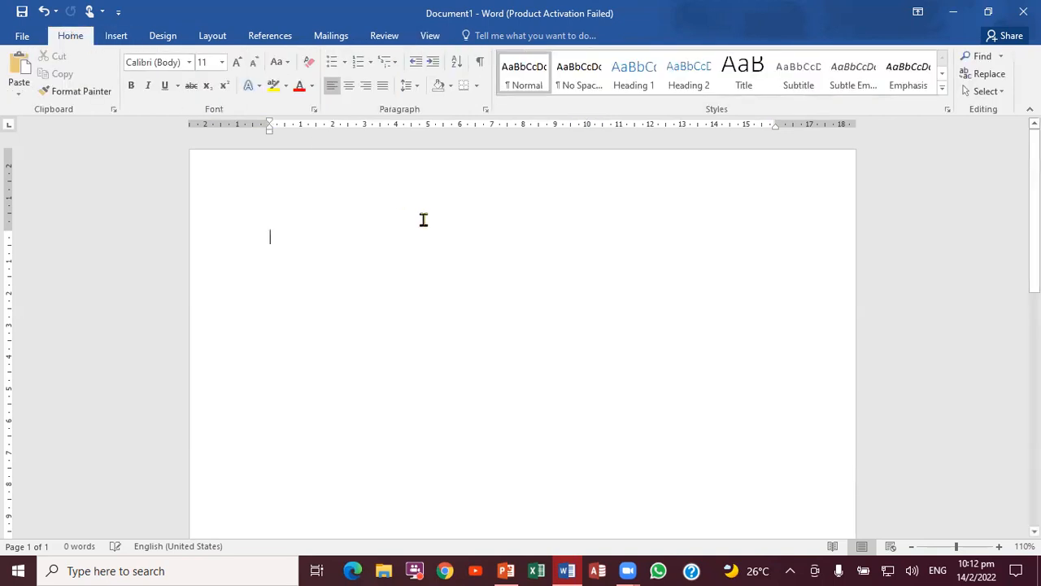
{"action": "left_click", "coordinate": [507, 570]}
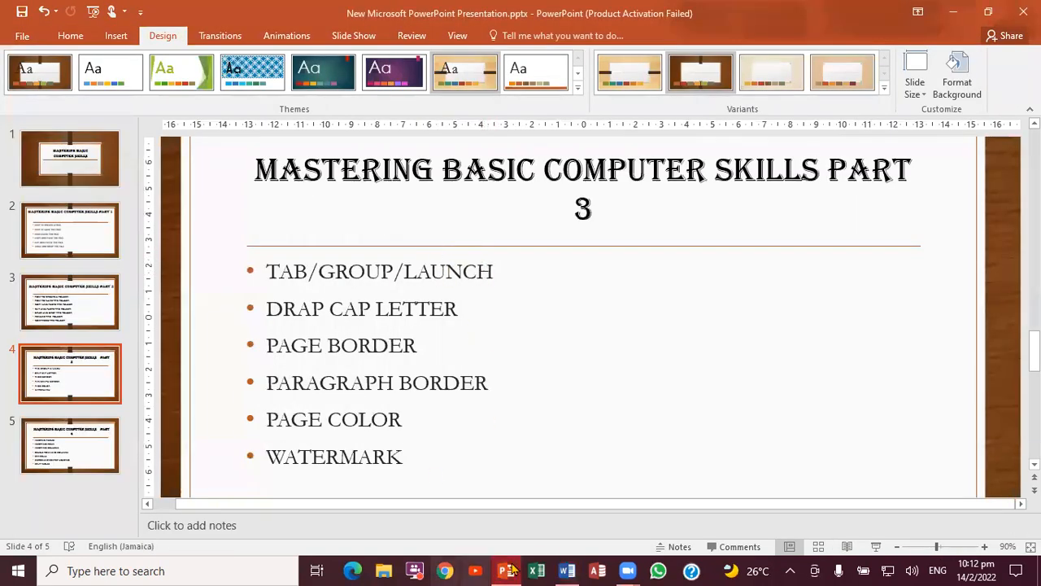
{"action": "left_click", "coordinate": [559, 568]}
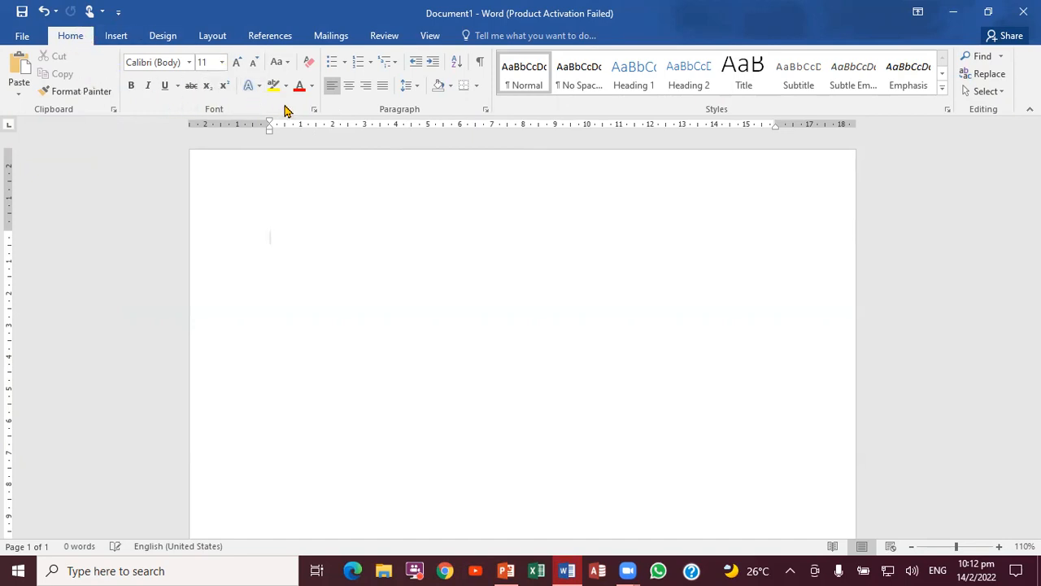
View the full Font settings and the Clipboard pane through their group launchers, closing each one.
{"action": "left_click", "coordinate": [314, 117]}
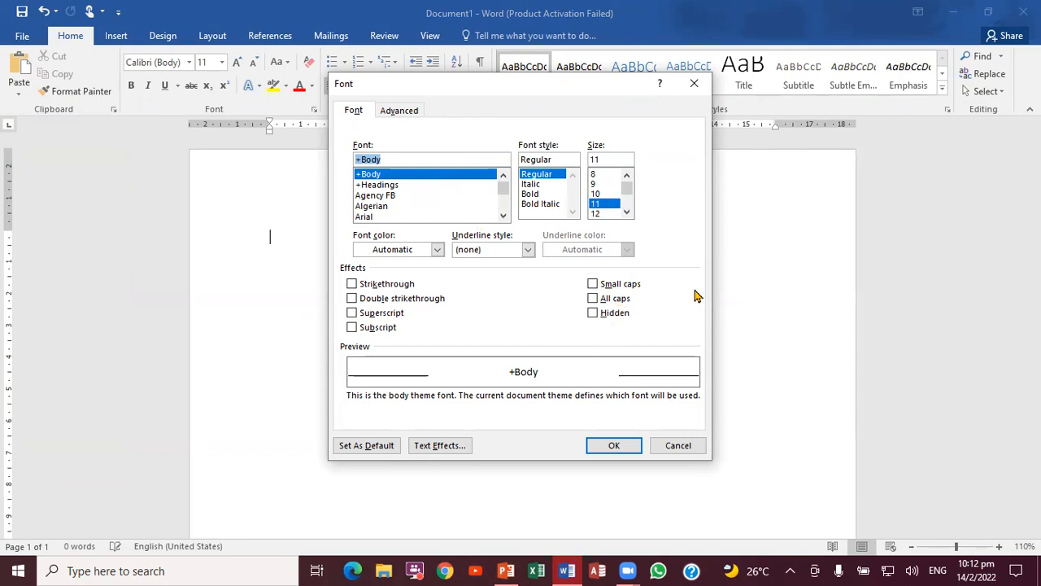
{"action": "left_click", "coordinate": [668, 446]}
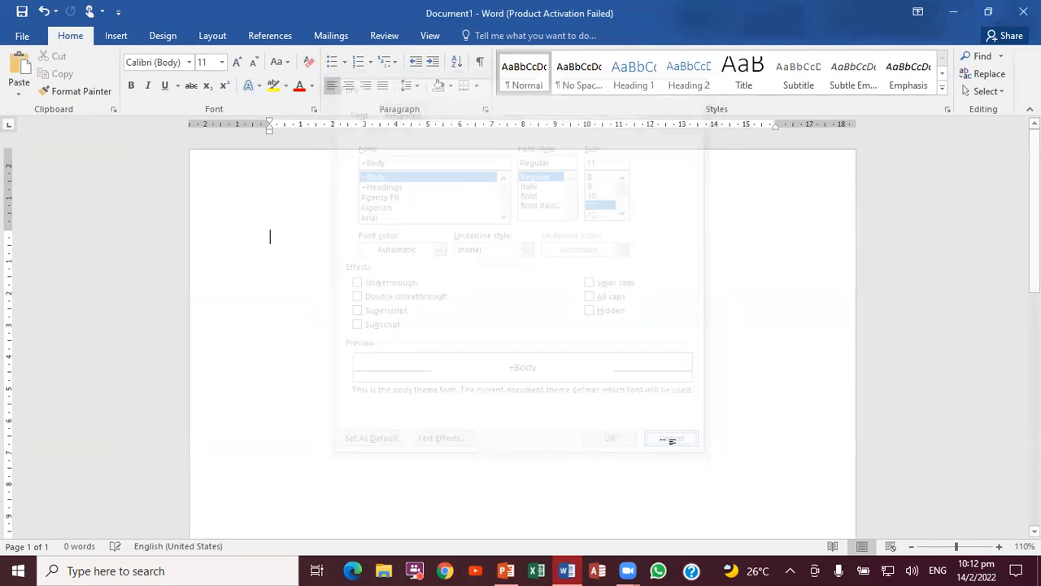
{"action": "left_click", "coordinate": [113, 109]}
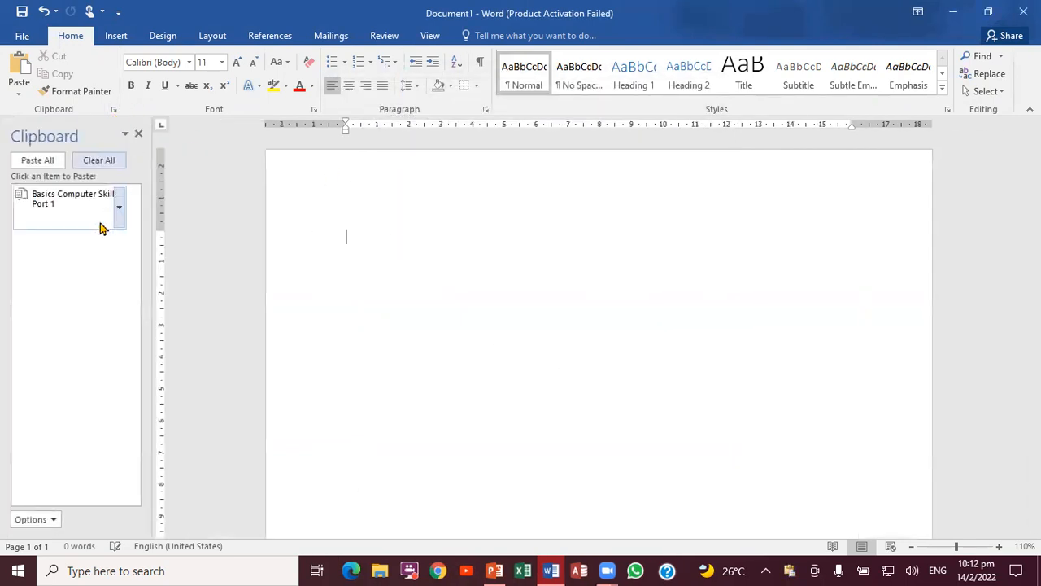
{"action": "left_click", "coordinate": [138, 136]}
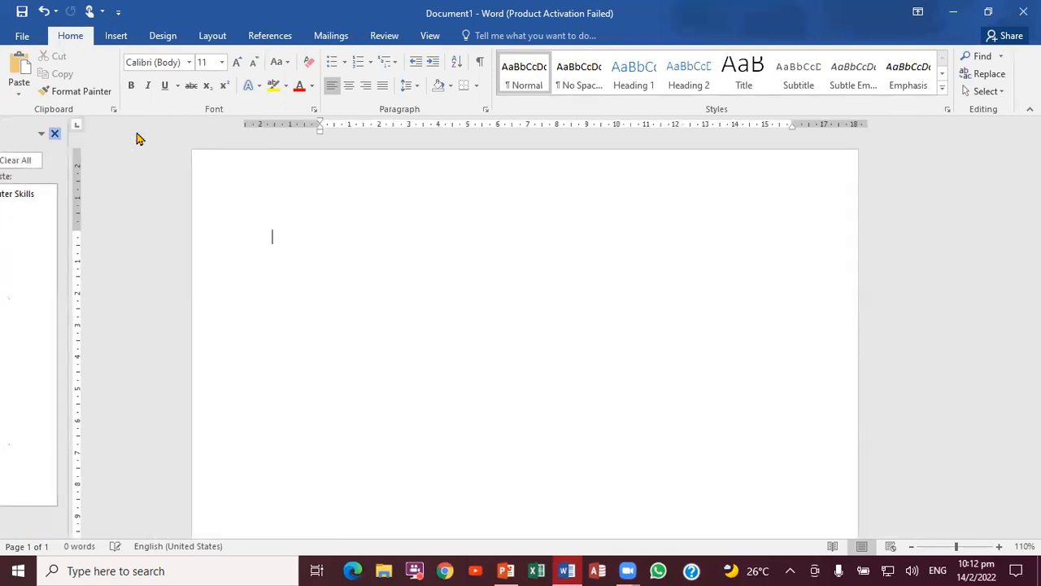
View the full Paragraph settings and the Styles pane through their group launchers, closing each one.
{"action": "left_click", "coordinate": [486, 109]}
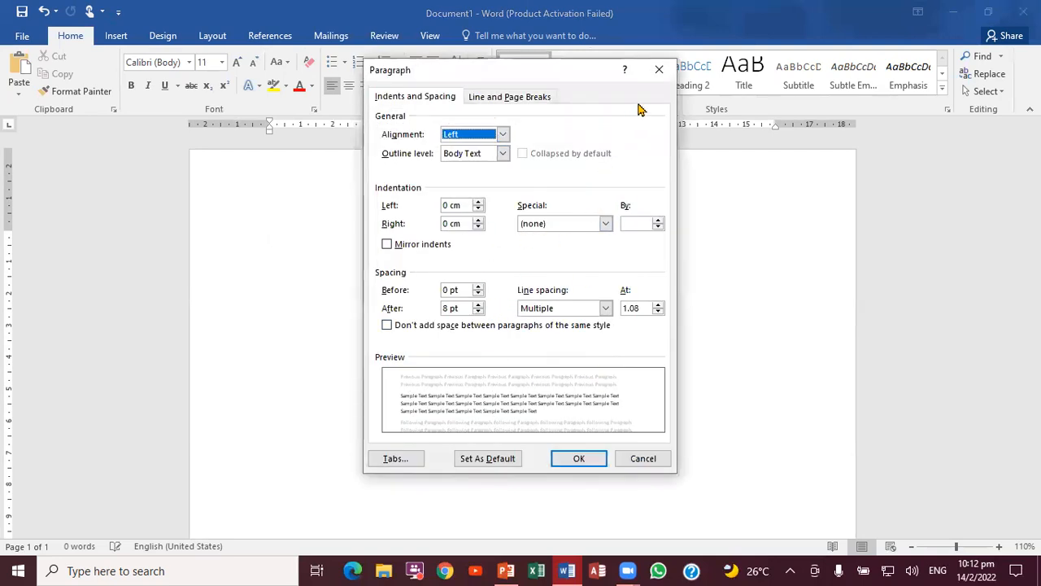
{"action": "left_click", "coordinate": [655, 73]}
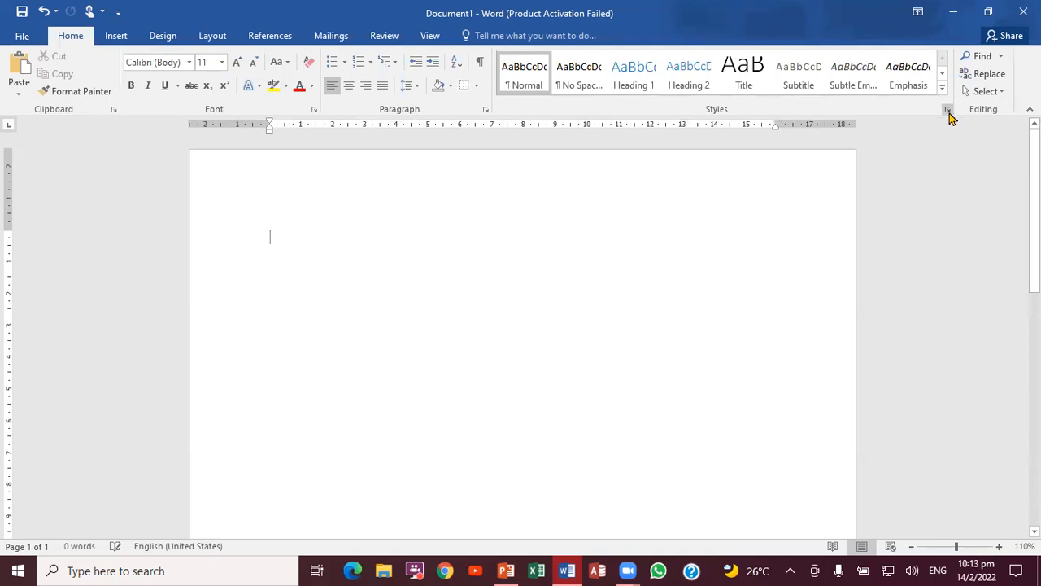
{"action": "left_click", "coordinate": [948, 110]}
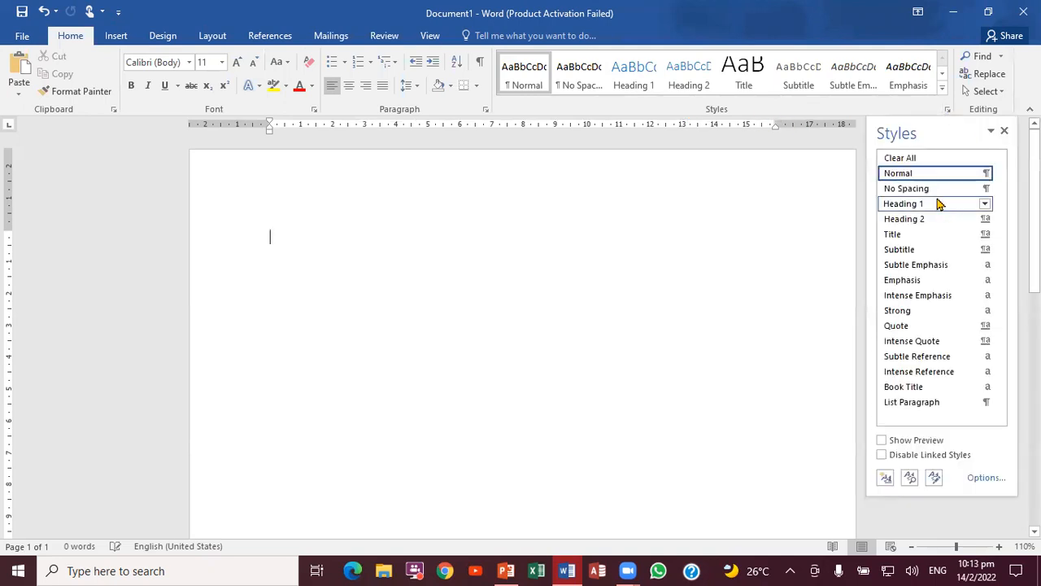
{"action": "left_click", "coordinate": [1005, 131]}
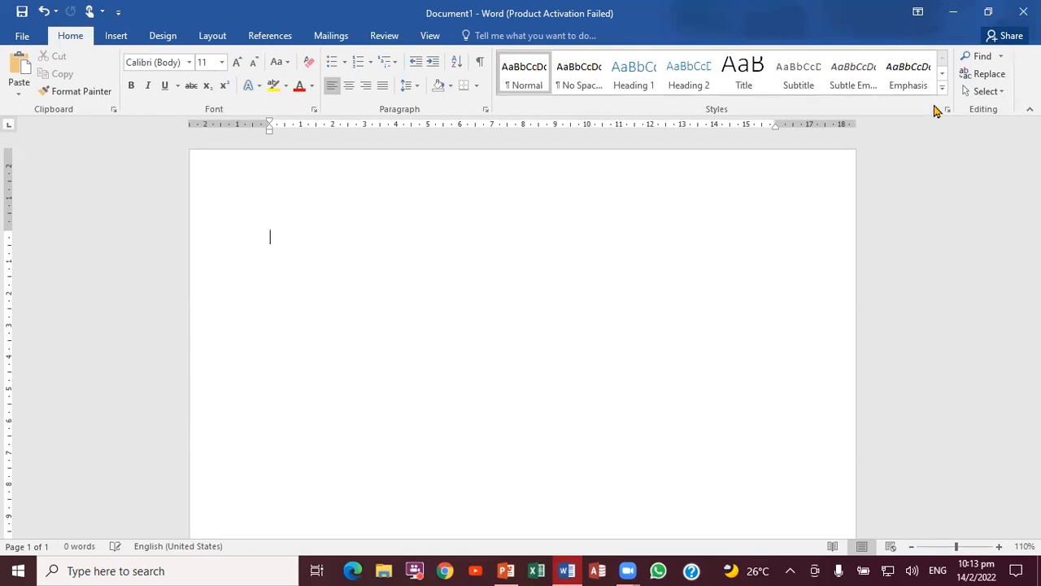
View the full Page Setup options through the launcher, close them, and return to the basic formatting commands.
{"action": "left_click", "coordinate": [214, 39]}
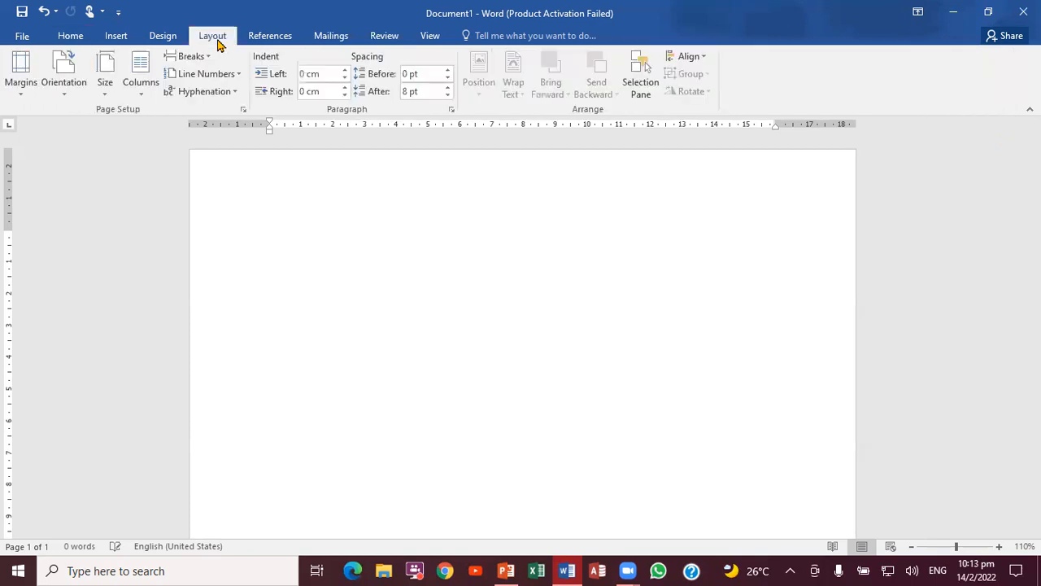
{"action": "left_click", "coordinate": [243, 109]}
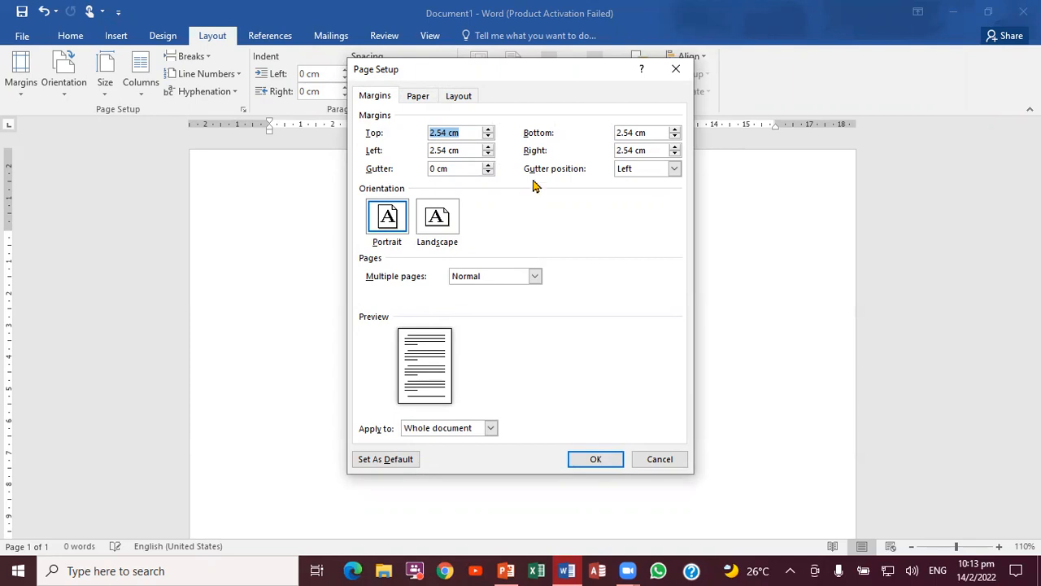
{"action": "left_click", "coordinate": [676, 71]}
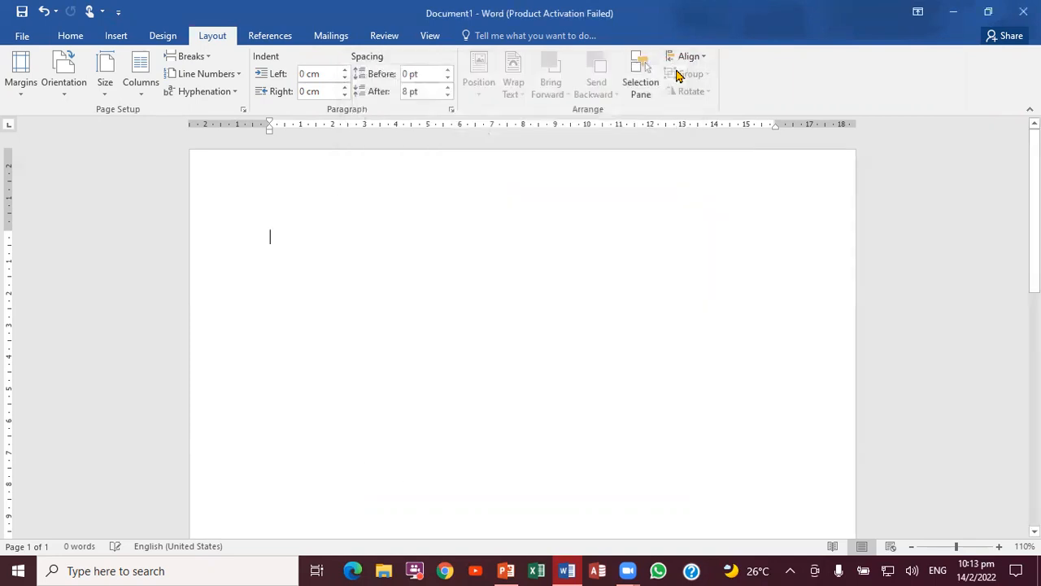
{"action": "left_click", "coordinate": [70, 36]}
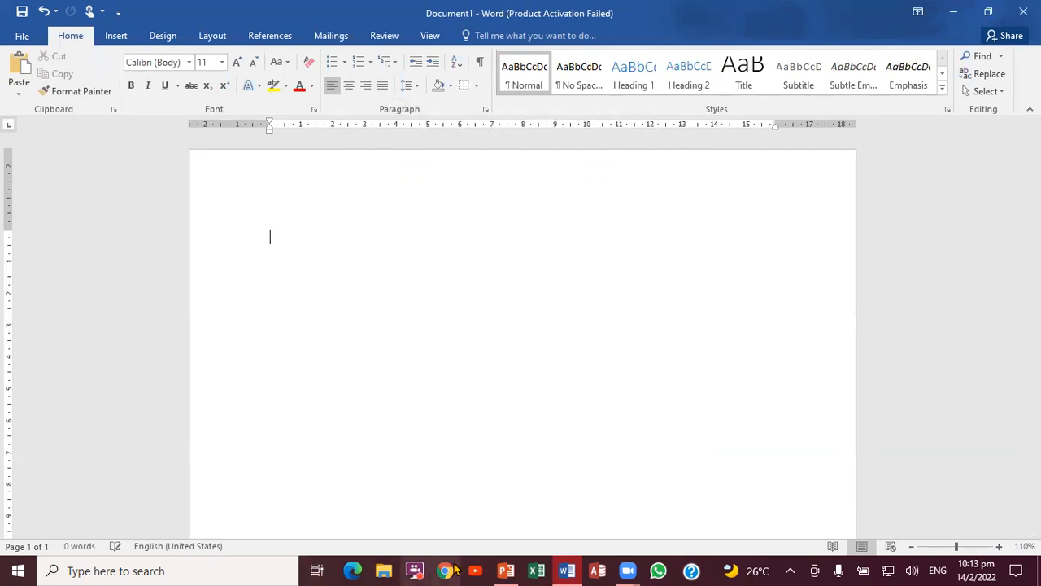
Check the drop cap topic on the PowerPoint slide, and fill the blank Word document with sample text using =rand(3).
{"action": "left_click", "coordinate": [506, 570]}
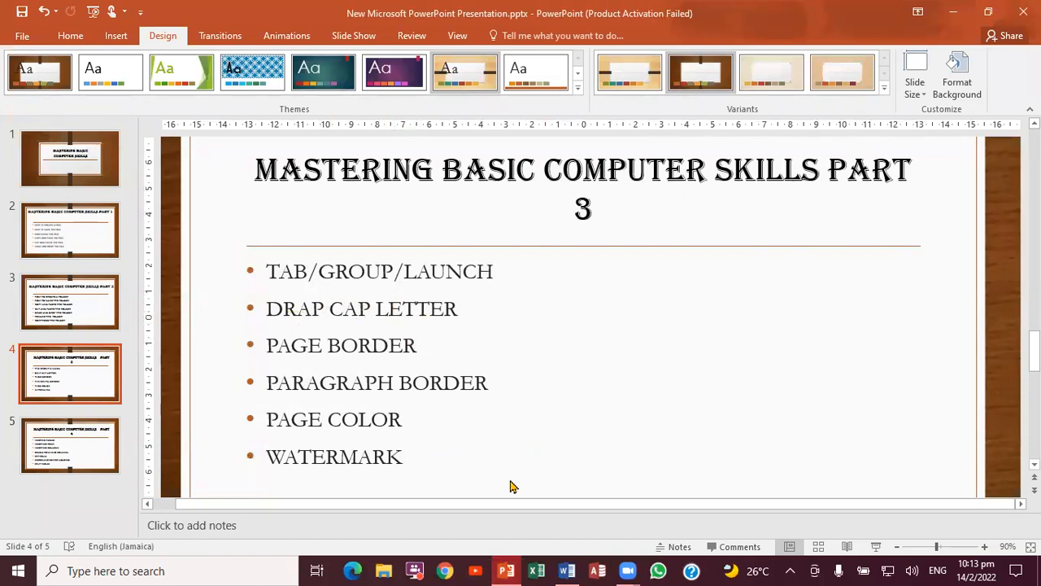
{"action": "left_click", "coordinate": [561, 569]}
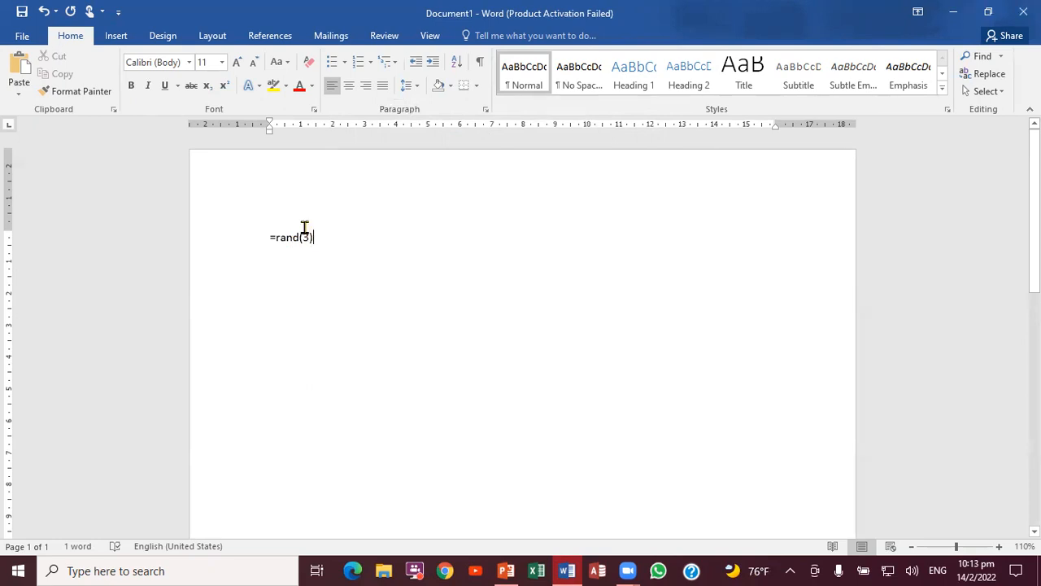
{"action": "key", "text": "Return"}
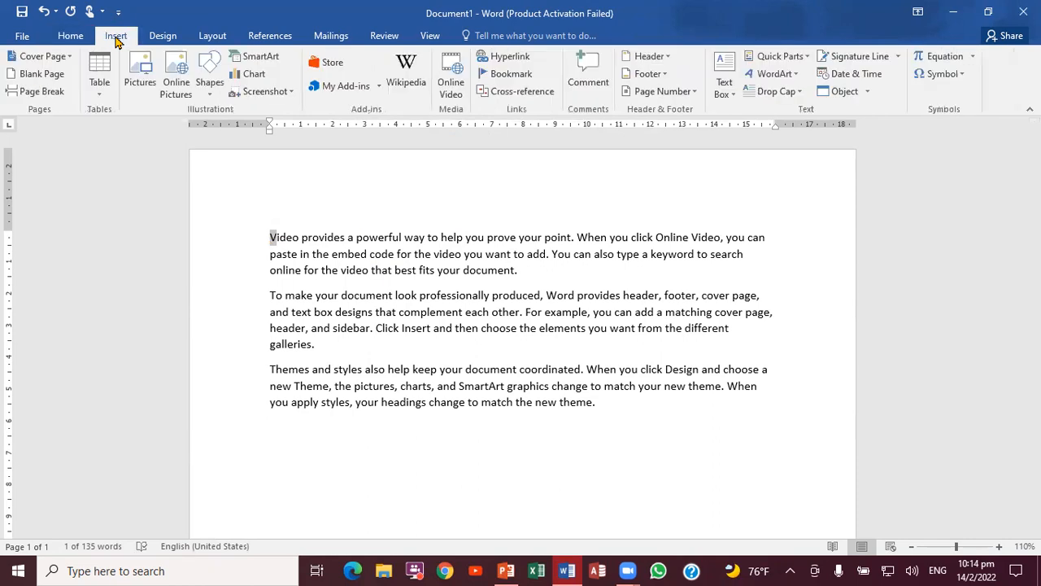
Apply a Dropped drop cap to the first letter of the first paragraph.
{"action": "left_click", "coordinate": [802, 94]}
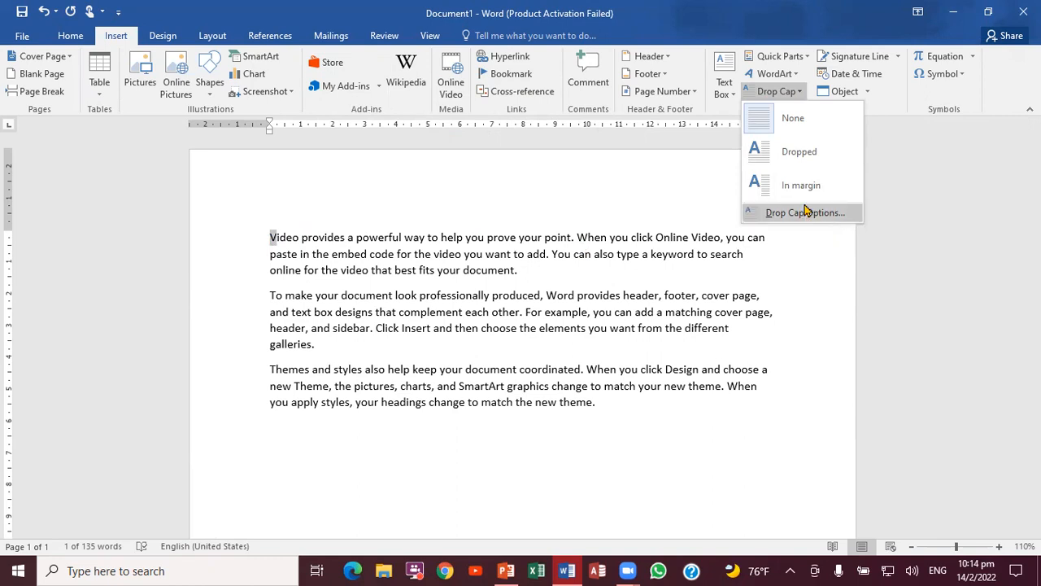
{"action": "left_click", "coordinate": [800, 152]}
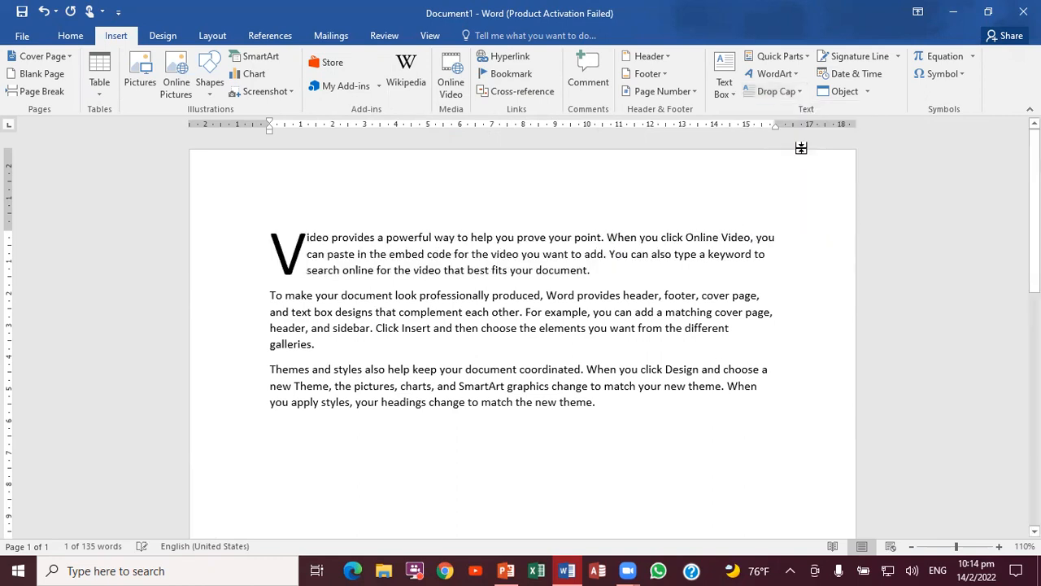
{"action": "left_click", "coordinate": [779, 236]}
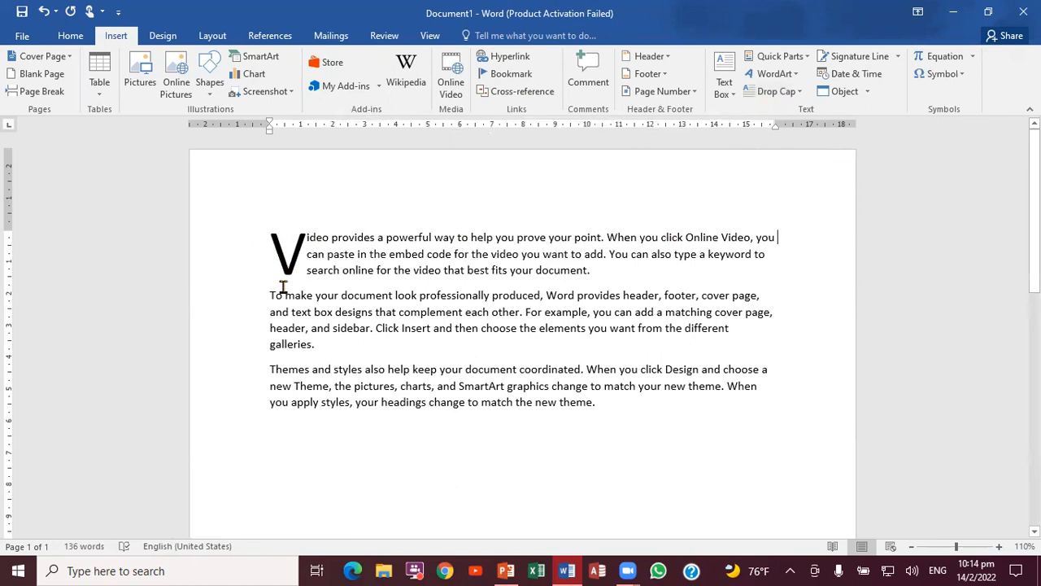
Apply Dropped drop caps to the first letters of the second and third paragraphs.
{"action": "left_click_drag", "start_coordinate": [269, 295], "coordinate": [277, 295]}
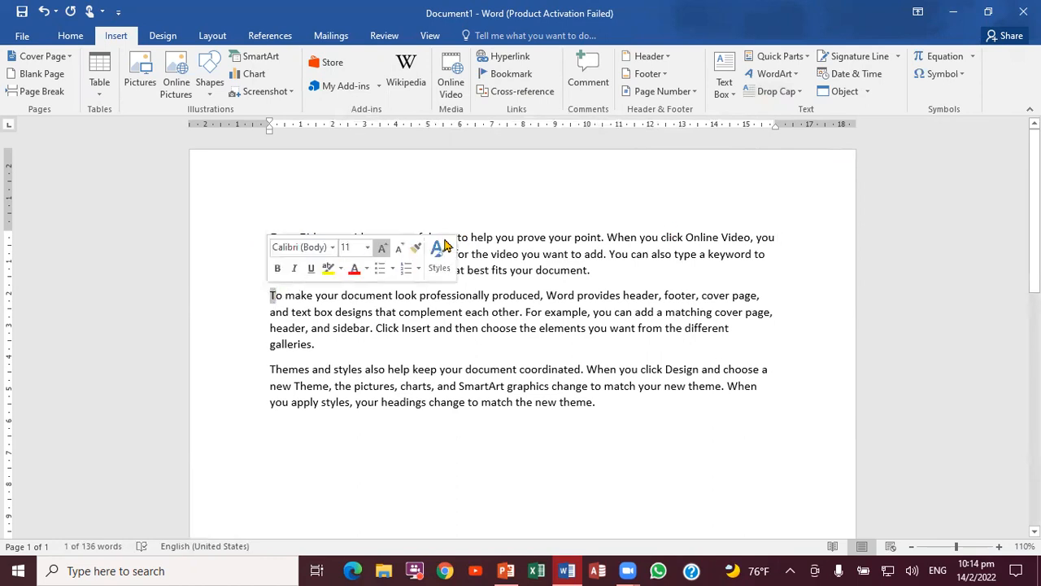
{"action": "left_click", "coordinate": [797, 93]}
{"action": "left_click", "coordinate": [793, 145]}
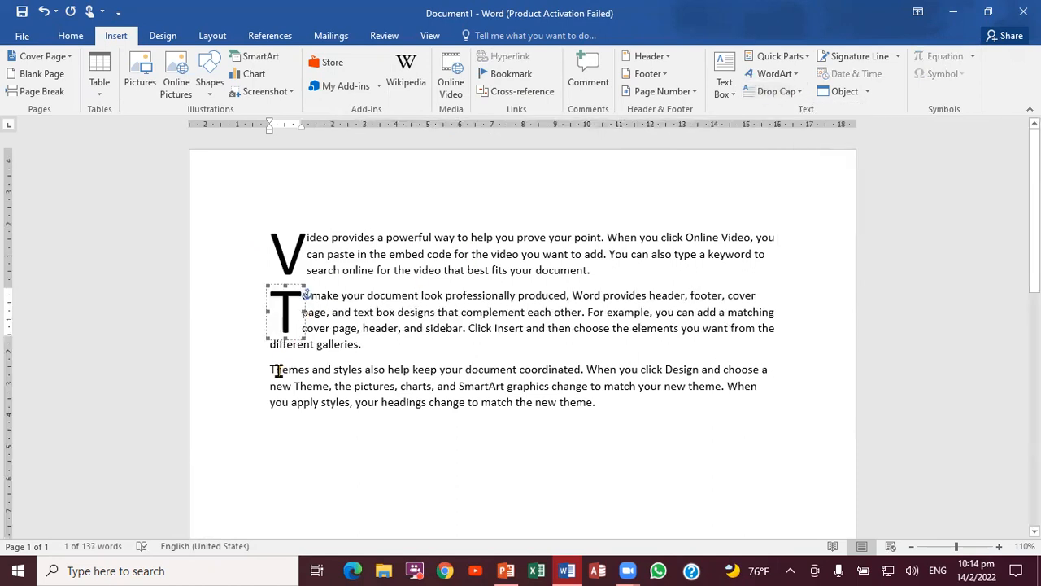
{"action": "left_click_drag", "start_coordinate": [269, 371], "coordinate": [277, 372]}
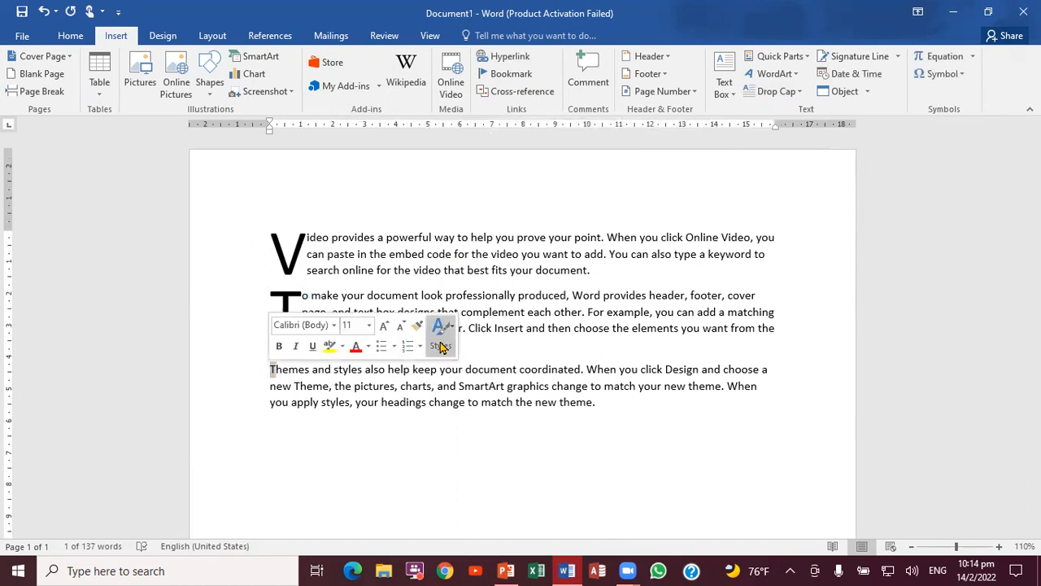
{"action": "left_click", "coordinate": [798, 94]}
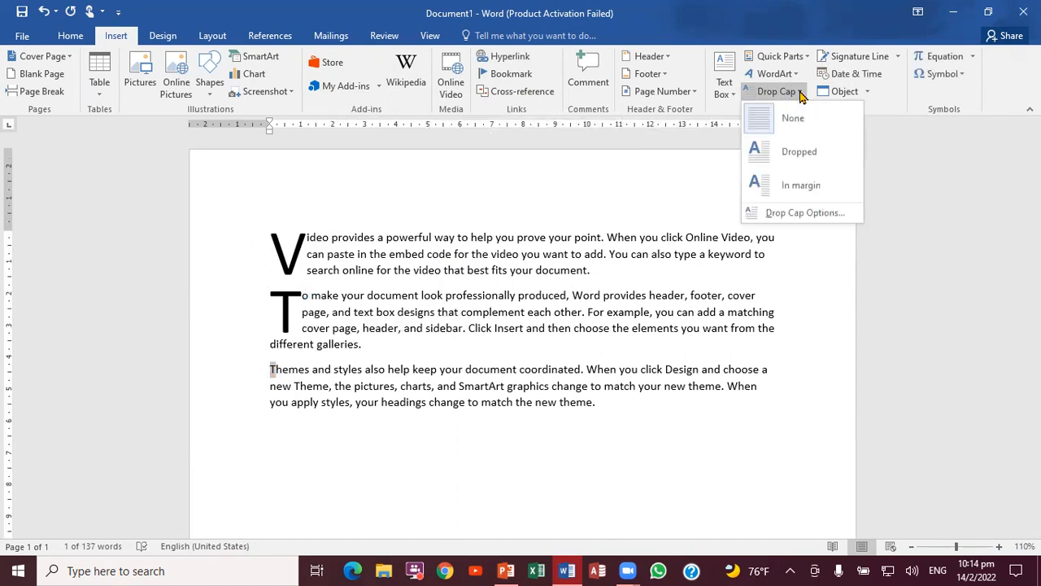
{"action": "left_click", "coordinate": [809, 153]}
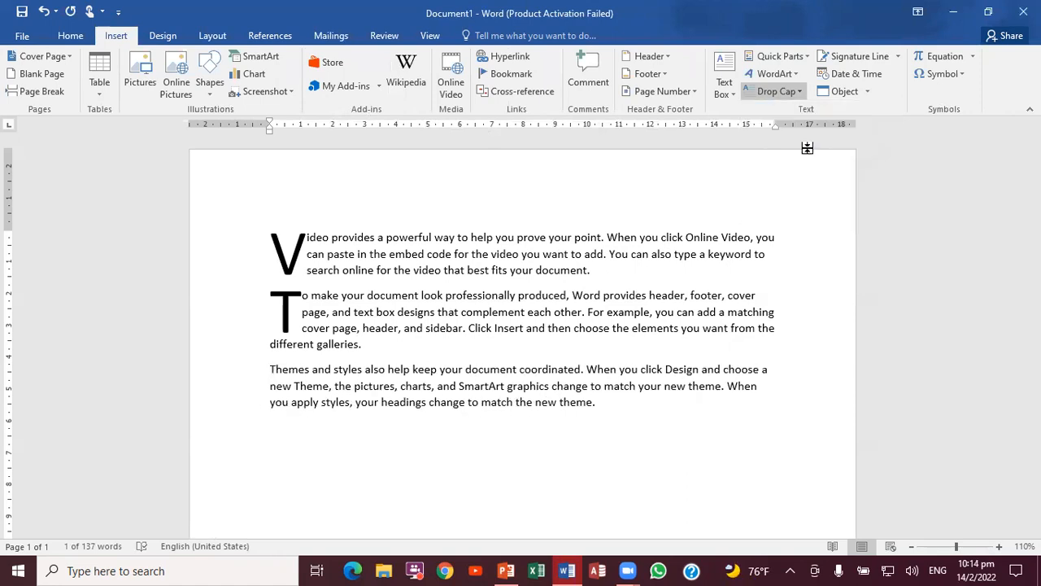
{"action": "left_click", "coordinate": [819, 289]}
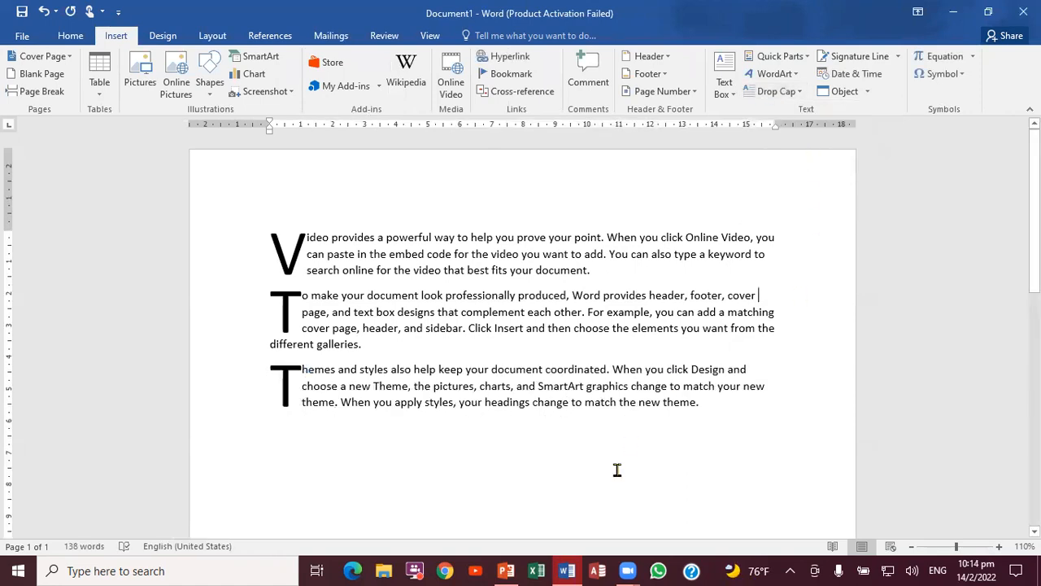
Check the page border topic on the PowerPoint slide, and open the page border settings in Word.
{"action": "left_click", "coordinate": [504, 571]}
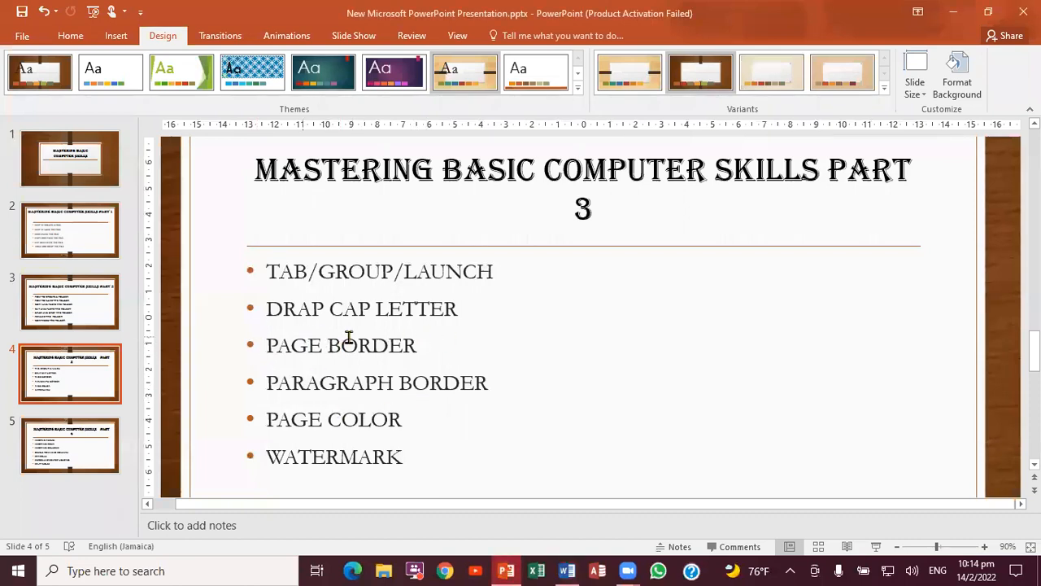
{"action": "left_click", "coordinate": [568, 571]}
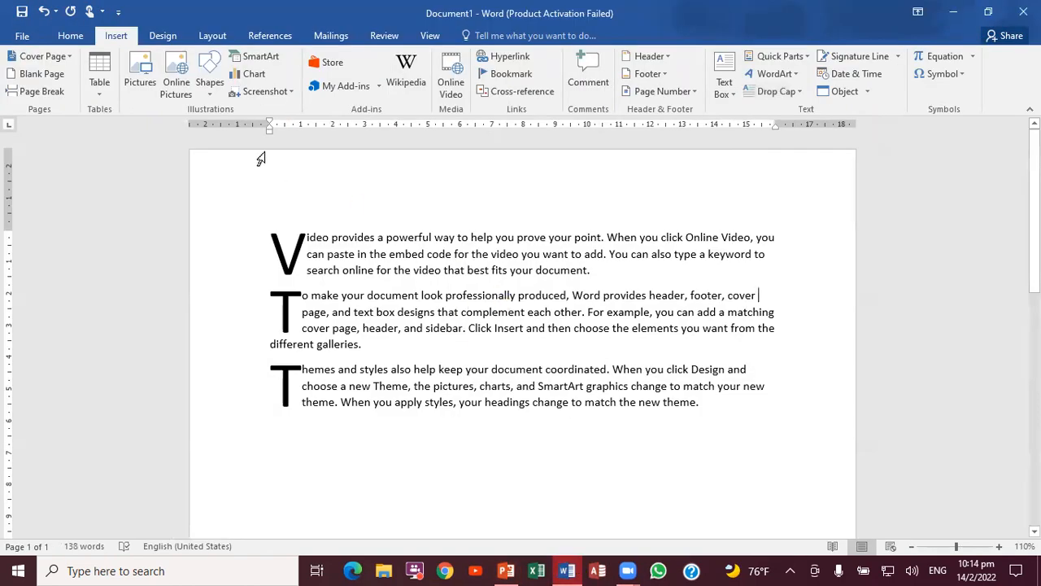
{"action": "left_click", "coordinate": [164, 39]}
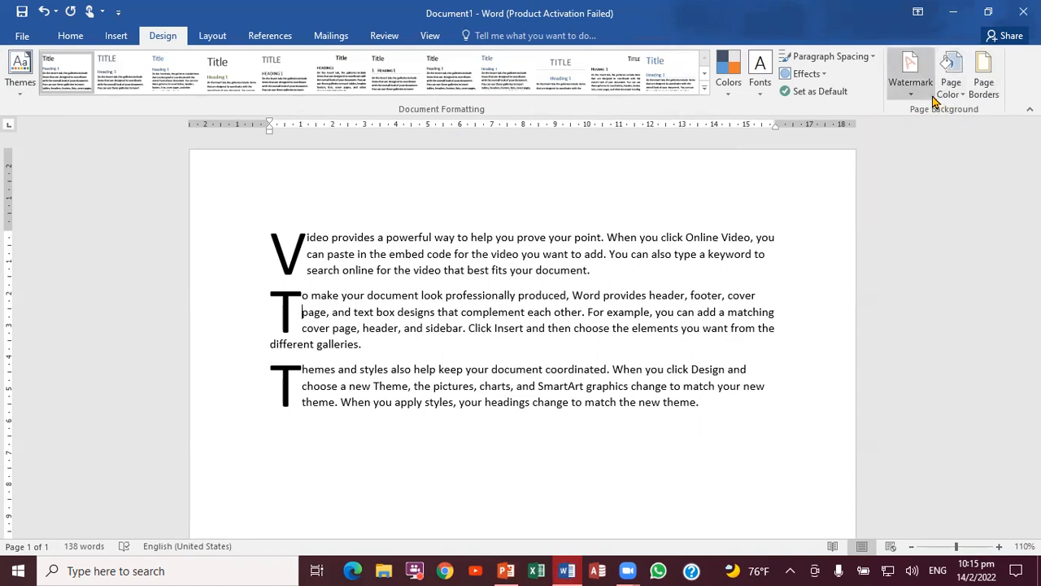
{"action": "left_click", "coordinate": [986, 88]}
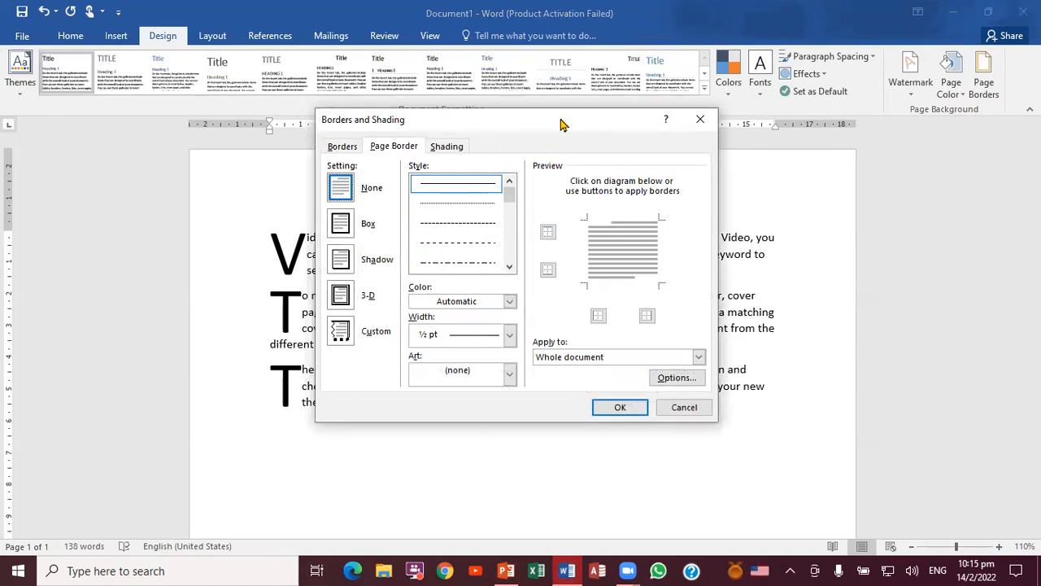
{"action": "left_click_drag", "start_coordinate": [561, 123], "coordinate": [686, 139]}
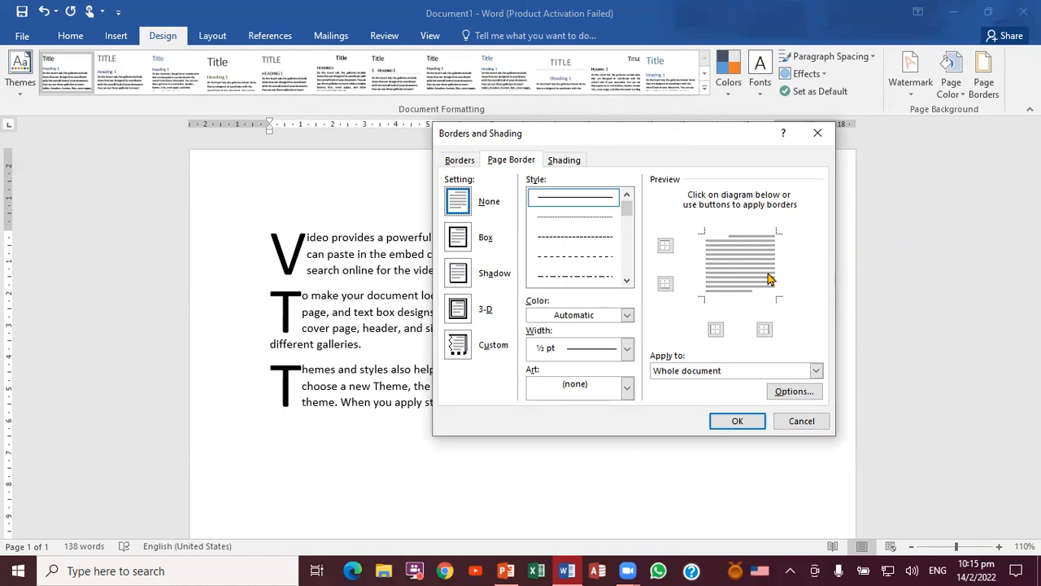
Try a dashed line style for the page border, and replace it with the 3 pt thin-thick-thin line style.
{"action": "left_click", "coordinate": [571, 263]}
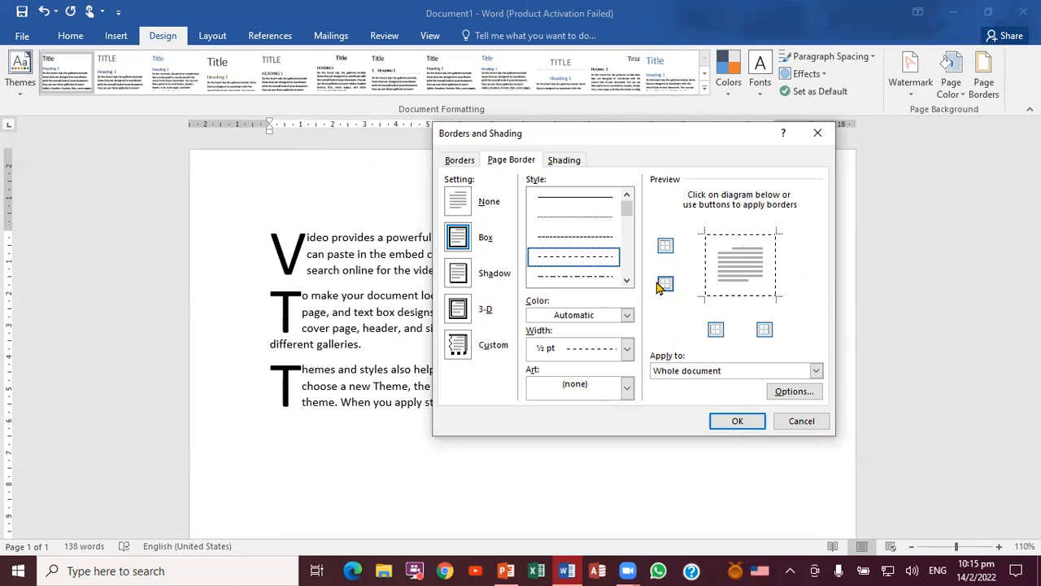
{"action": "left_click", "coordinate": [627, 279]}
{"action": "left_click", "coordinate": [627, 280]}
{"action": "left_click", "coordinate": [627, 280]}
{"action": "left_click", "coordinate": [627, 280]}
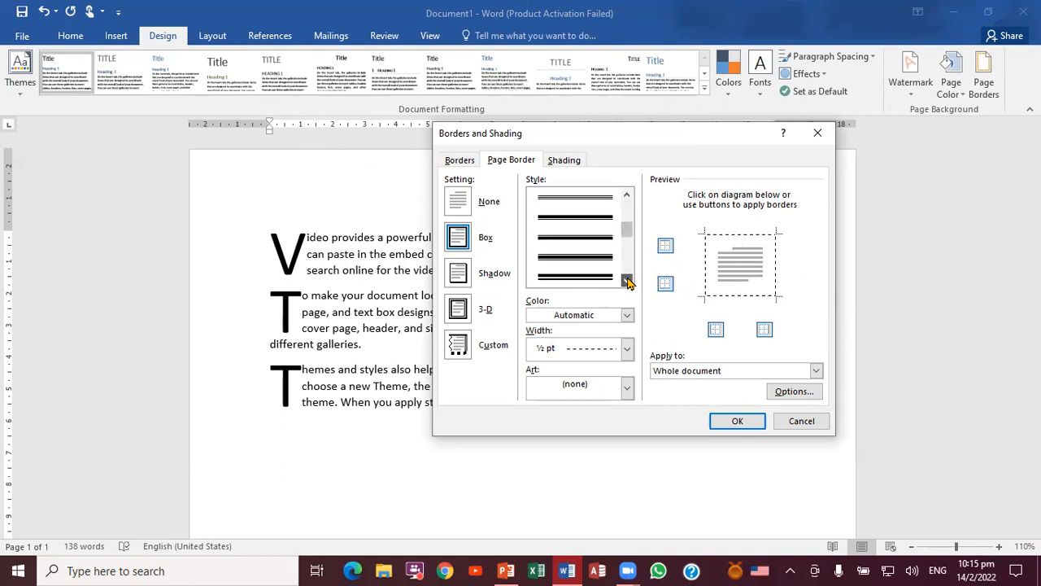
{"action": "left_click", "coordinate": [598, 262]}
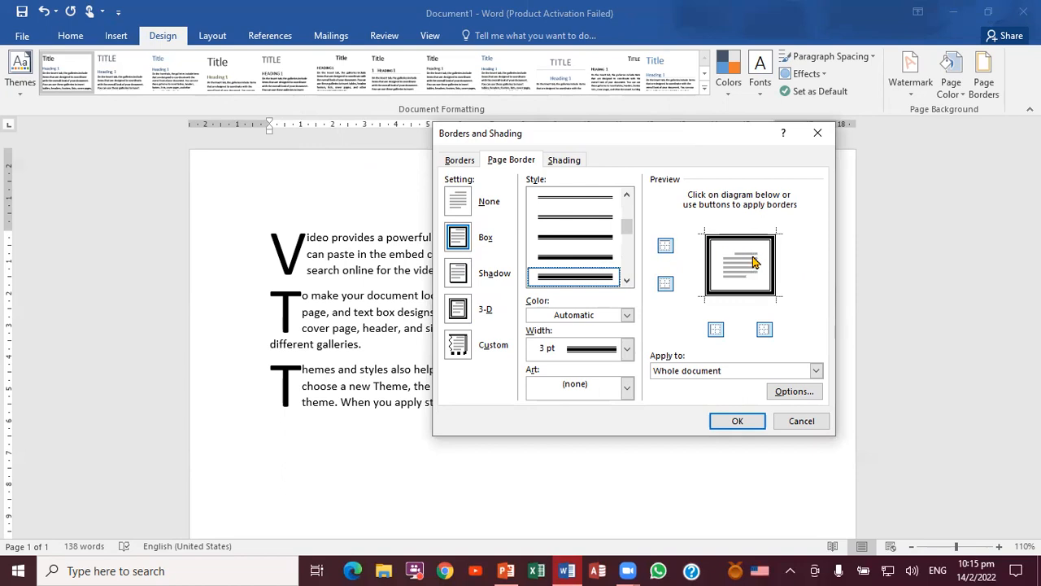
Try the orange theme color on the page border, and change it to light gray.
{"action": "left_click", "coordinate": [628, 316]}
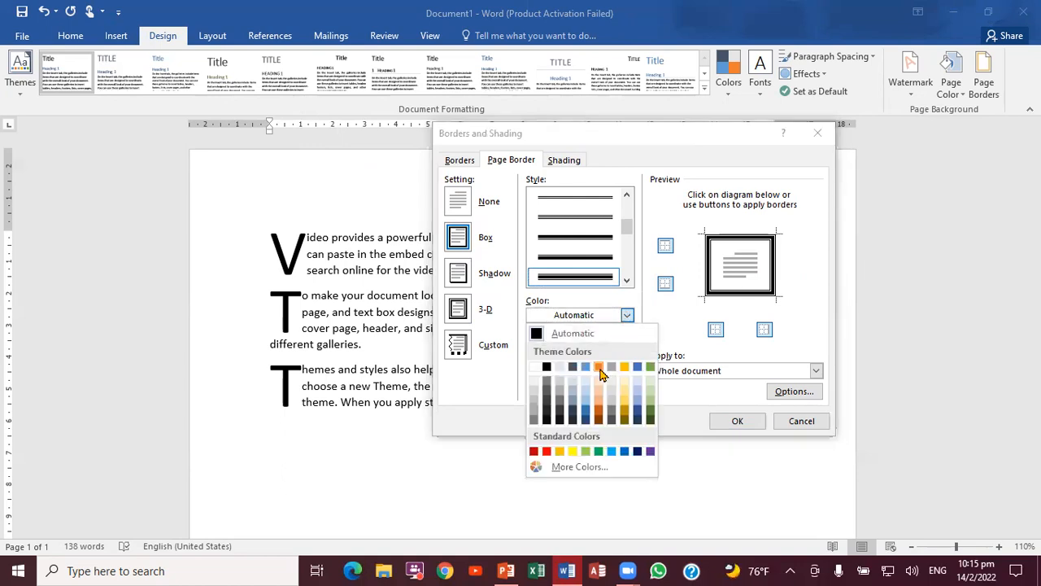
{"action": "left_click", "coordinate": [599, 368]}
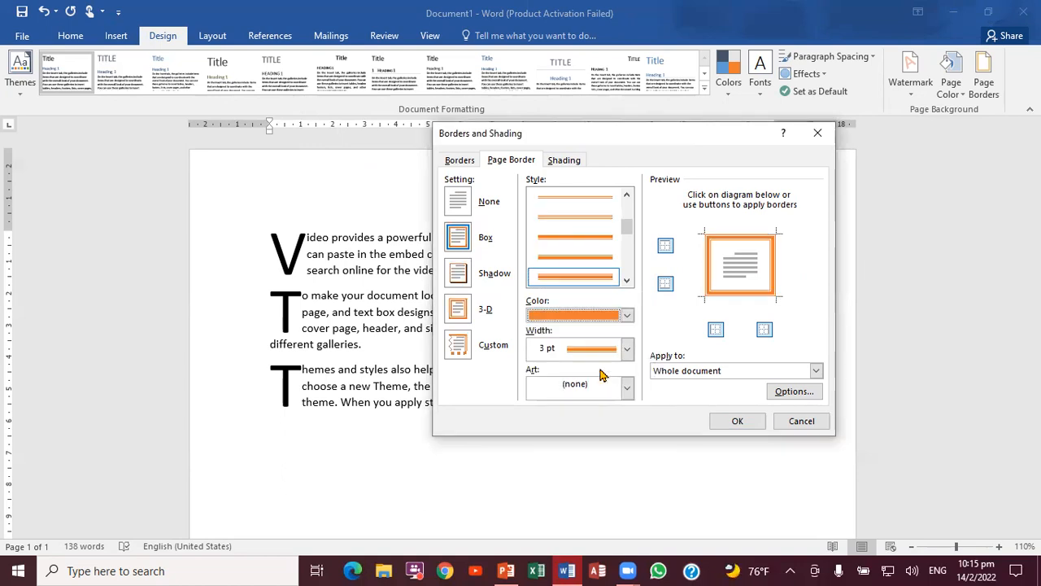
{"action": "left_click", "coordinate": [627, 316]}
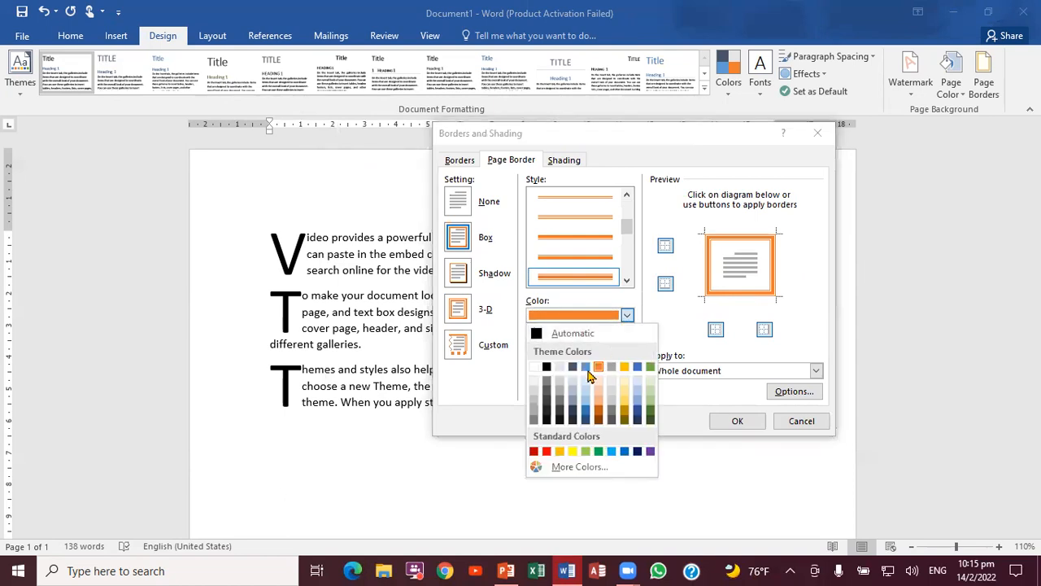
{"action": "left_click", "coordinate": [560, 369]}
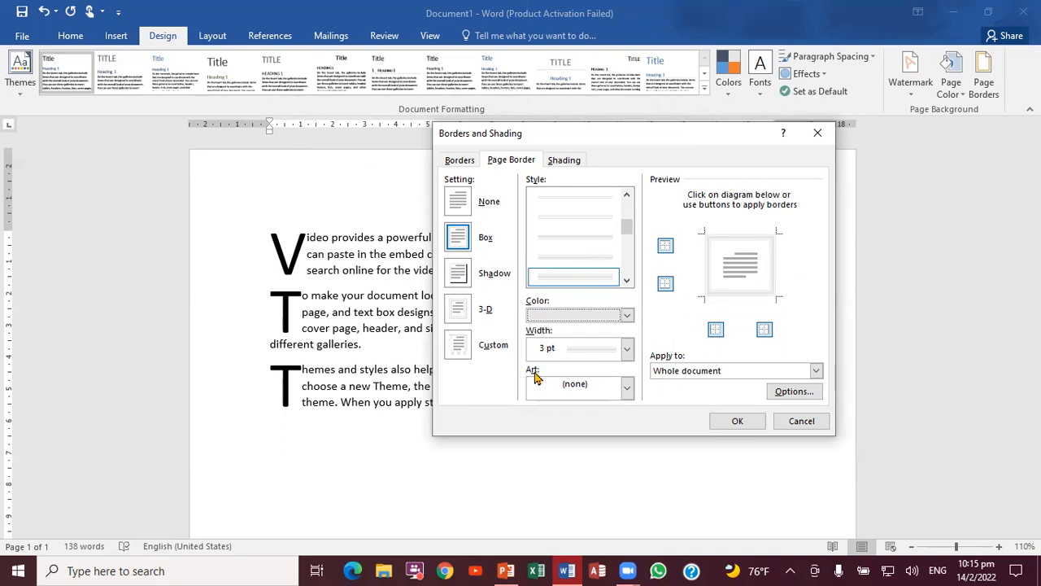
Browse the page border art, and replace the apples with the teal and purple banded design with ornamental corners.
{"action": "left_click", "coordinate": [627, 391]}
{"action": "left_click", "coordinate": [605, 431]}
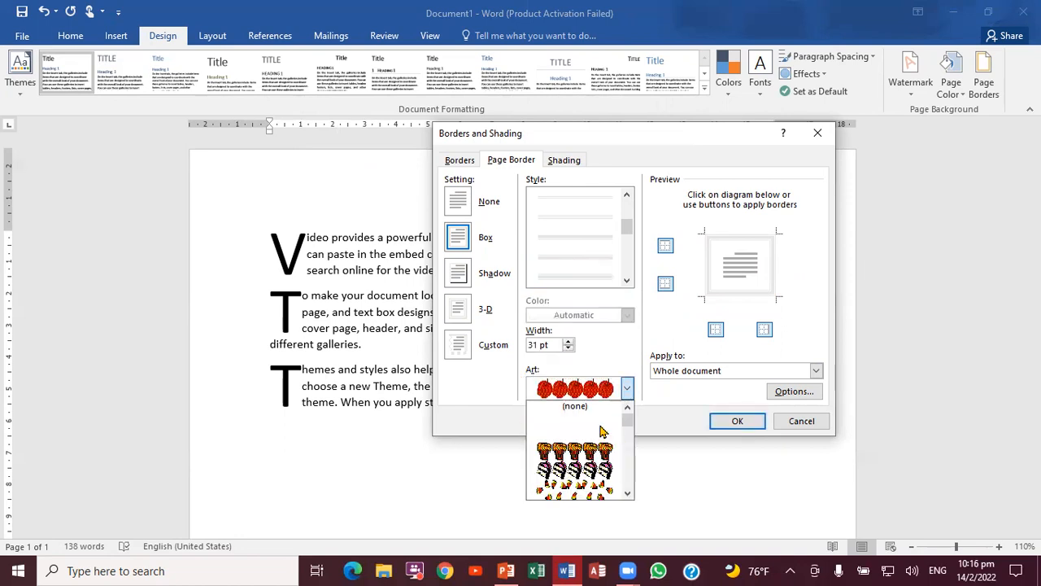
{"action": "left_click", "coordinate": [626, 391]}
{"action": "scroll", "coordinate": [631, 475], "scroll_direction": "down", "scroll_amount": 15}
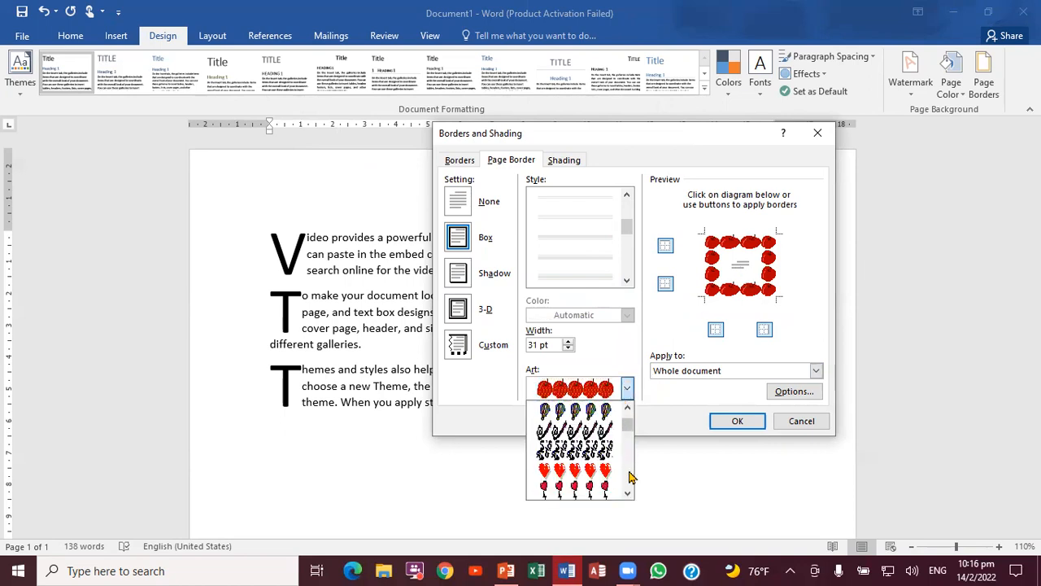
{"action": "scroll", "coordinate": [630, 477], "scroll_direction": "down", "scroll_amount": 3}
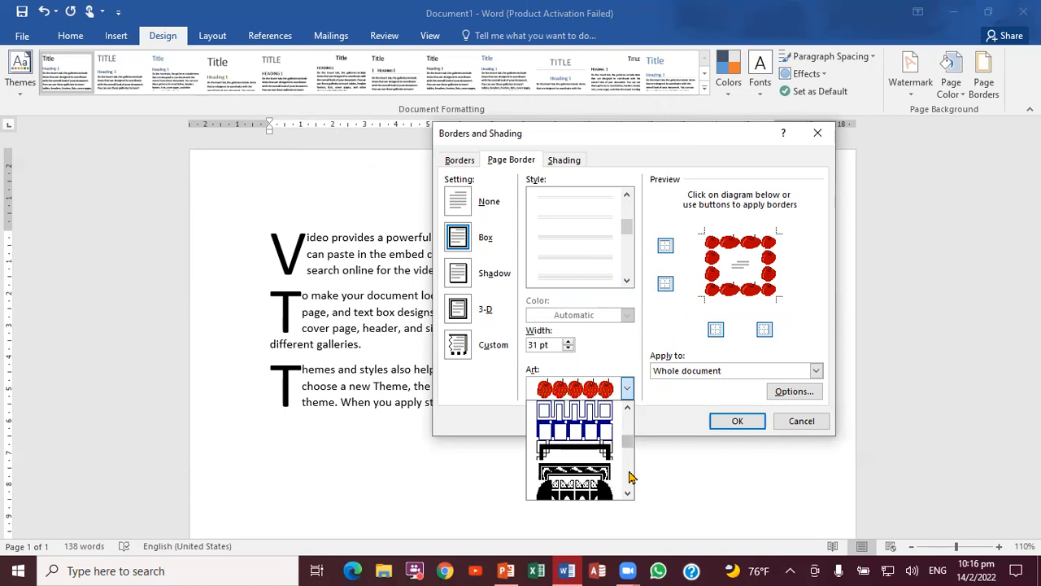
{"action": "scroll", "coordinate": [630, 432], "scroll_direction": "up", "scroll_amount": 3}
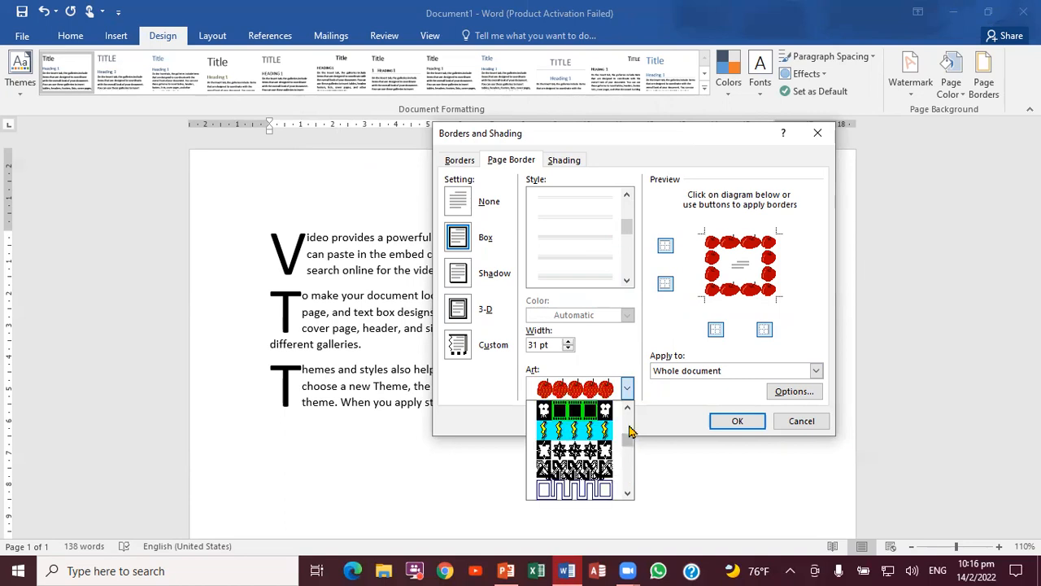
{"action": "scroll", "coordinate": [630, 431], "scroll_direction": "up", "scroll_amount": 2}
{"action": "left_click", "coordinate": [572, 455]}
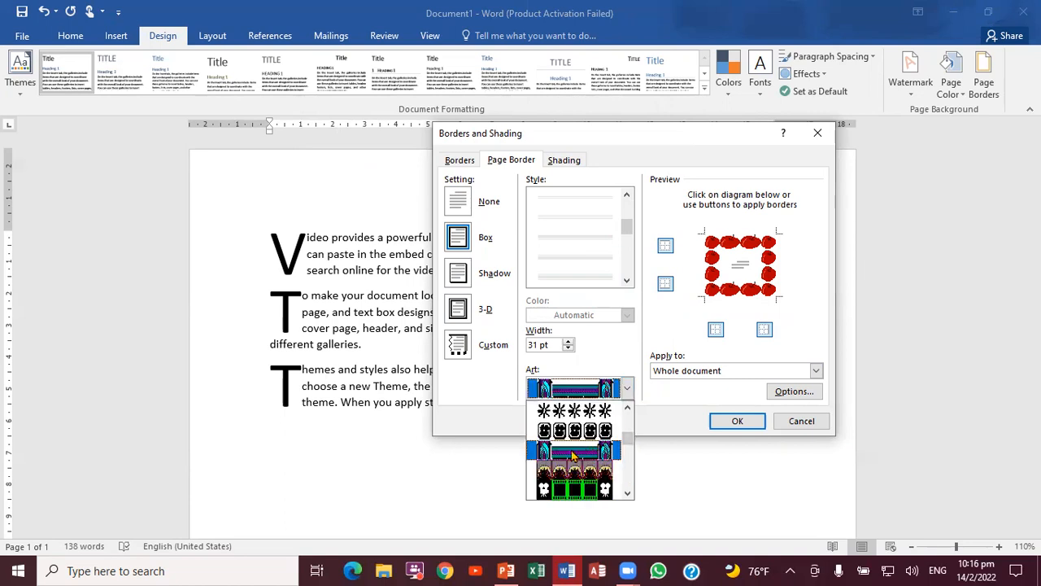
{"action": "left_click", "coordinate": [573, 456]}
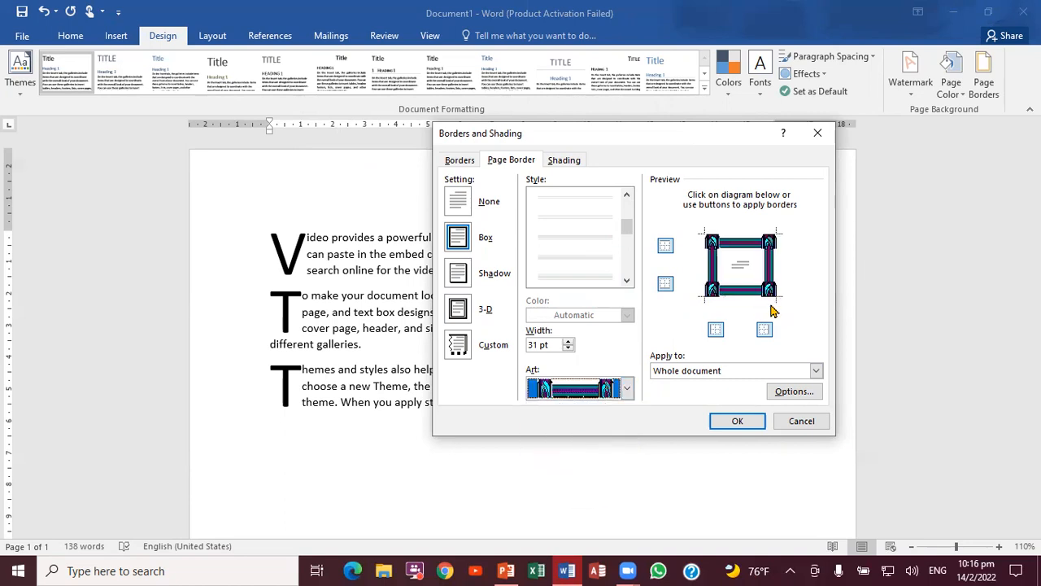
Try a 22 pt width for the art page border, and return it to 31 pt.
{"action": "left_click", "coordinate": [569, 348]}
{"action": "left_click", "coordinate": [568, 348]}
{"action": "left_click", "coordinate": [569, 348]}
{"action": "left_click", "coordinate": [568, 348]}
{"action": "left_click", "coordinate": [569, 348]}
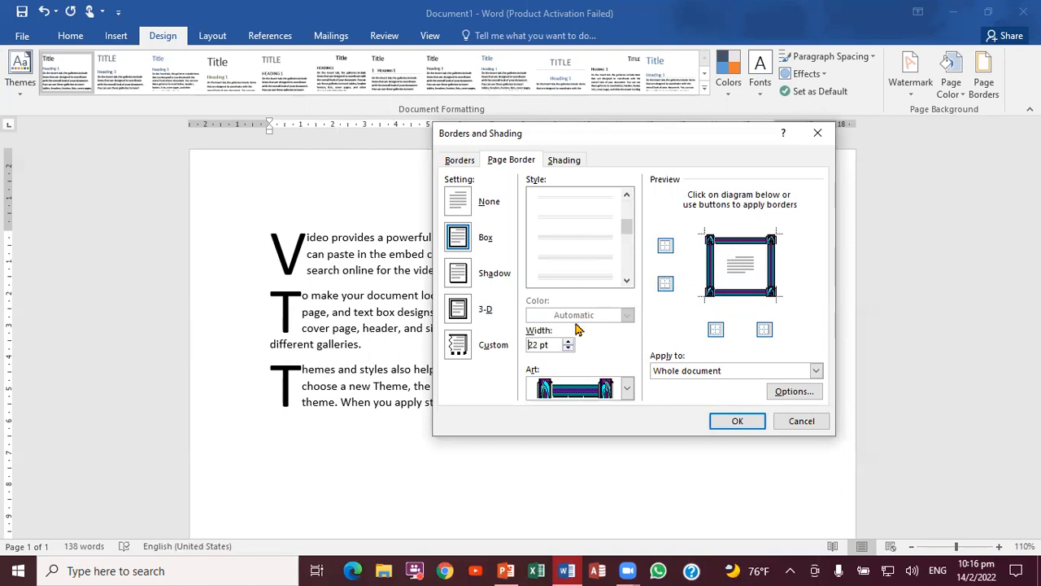
{"action": "left_click", "coordinate": [568, 342]}
{"action": "left_click", "coordinate": [568, 342]}
{"action": "left_click", "coordinate": [568, 343]}
{"action": "left_click", "coordinate": [568, 342]}
{"action": "left_click", "coordinate": [567, 342]}
{"action": "left_click", "coordinate": [568, 343]}
{"action": "left_click", "coordinate": [568, 342]}
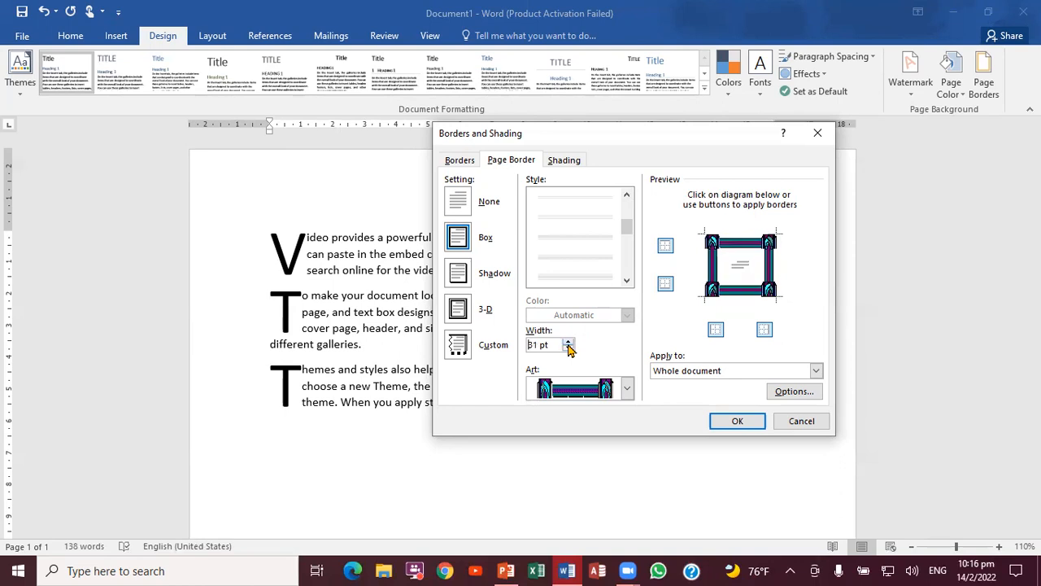
Set the art border's width to 14 pt, apply it to the whole document, and check it down the page.
{"action": "left_click", "coordinate": [569, 349]}
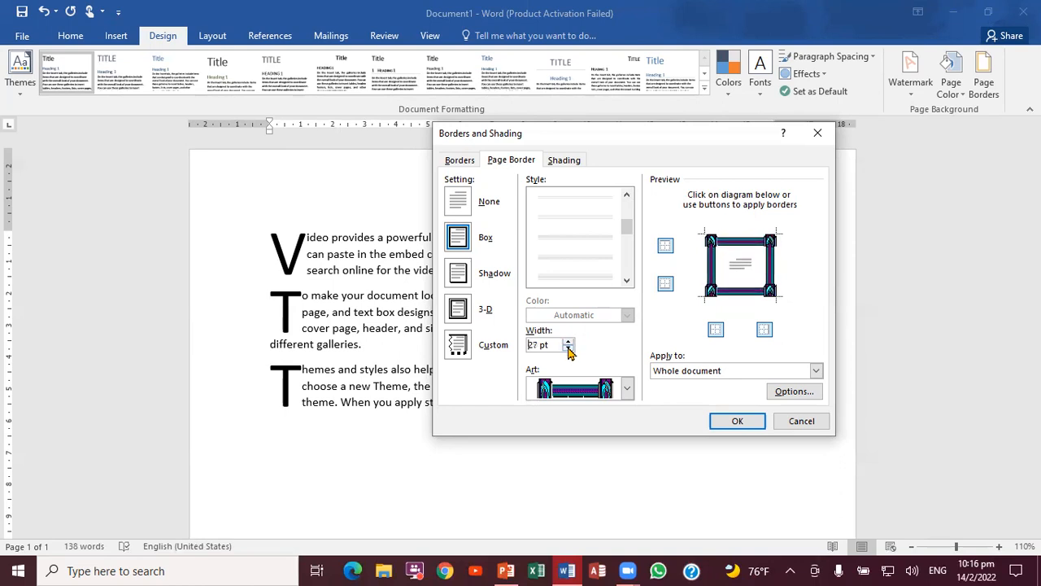
{"action": "left_click", "coordinate": [569, 349]}
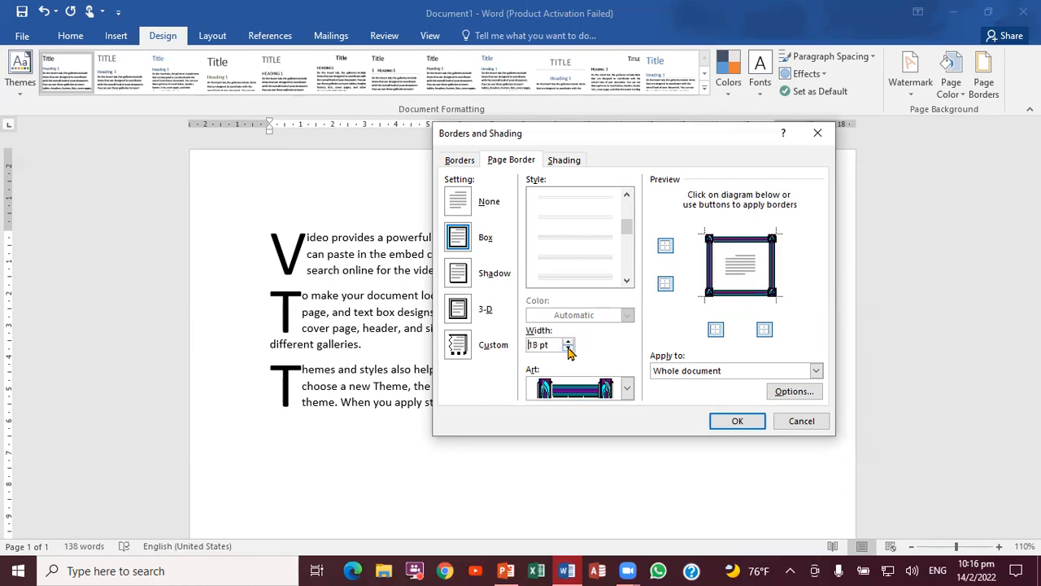
{"action": "left_click", "coordinate": [568, 349]}
{"action": "left_click", "coordinate": [569, 348]}
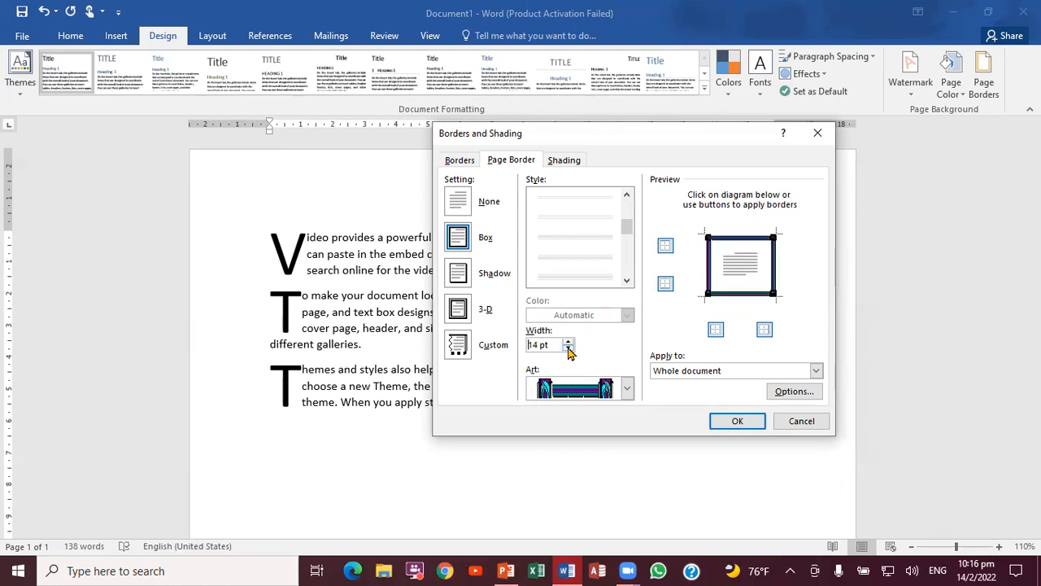
{"action": "left_click", "coordinate": [738, 422]}
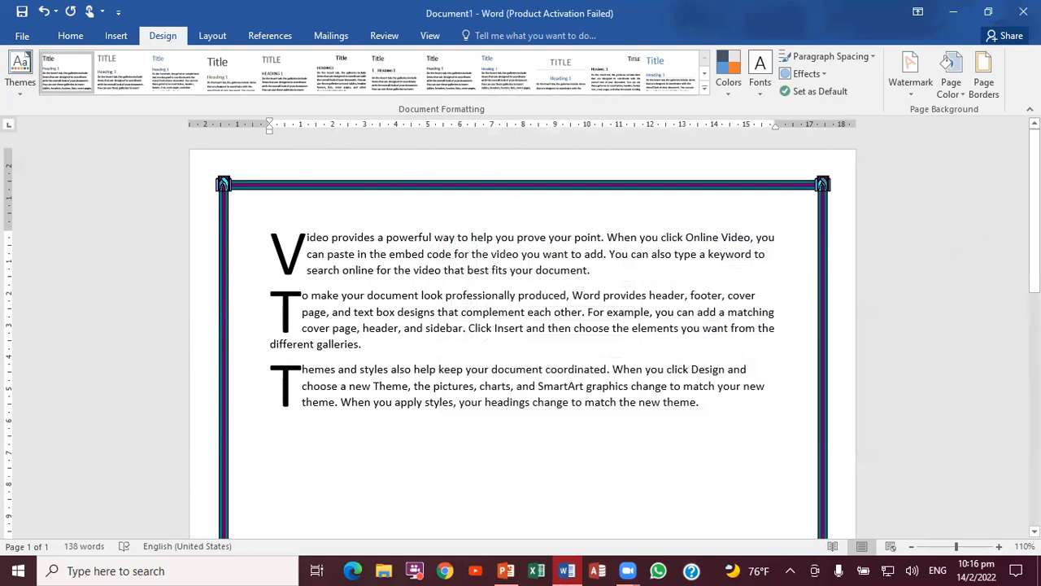
{"action": "scroll", "coordinate": [521, 334], "scroll_direction": "down", "scroll_amount": 8}
{"action": "scroll", "coordinate": [1023, 232], "scroll_direction": "up", "scroll_amount": 8}
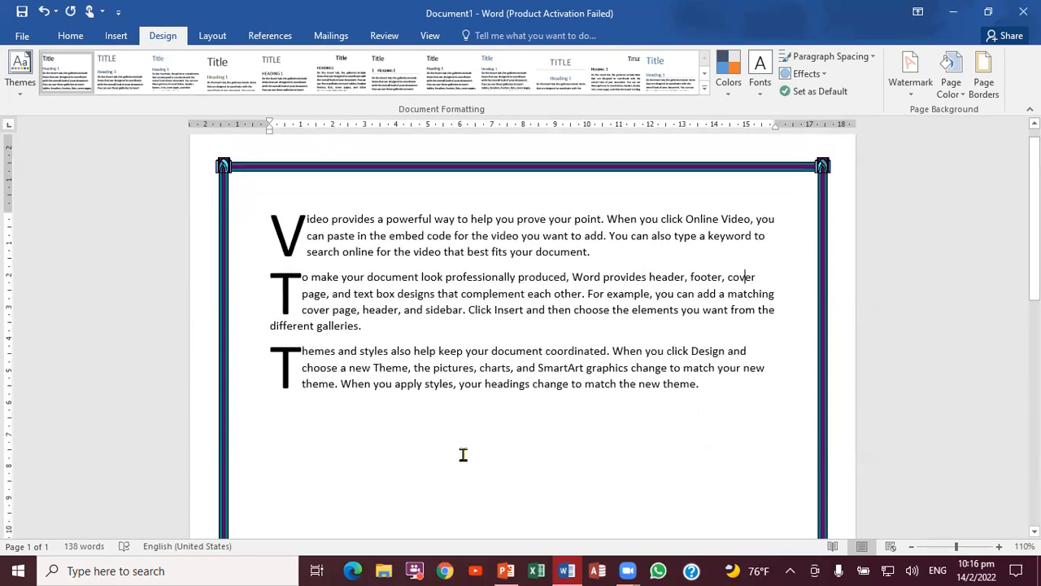
Check the paragraph border topic on the PowerPoint slide, and apply All Borders to the third paragraph in Word.
{"action": "left_click", "coordinate": [506, 570]}
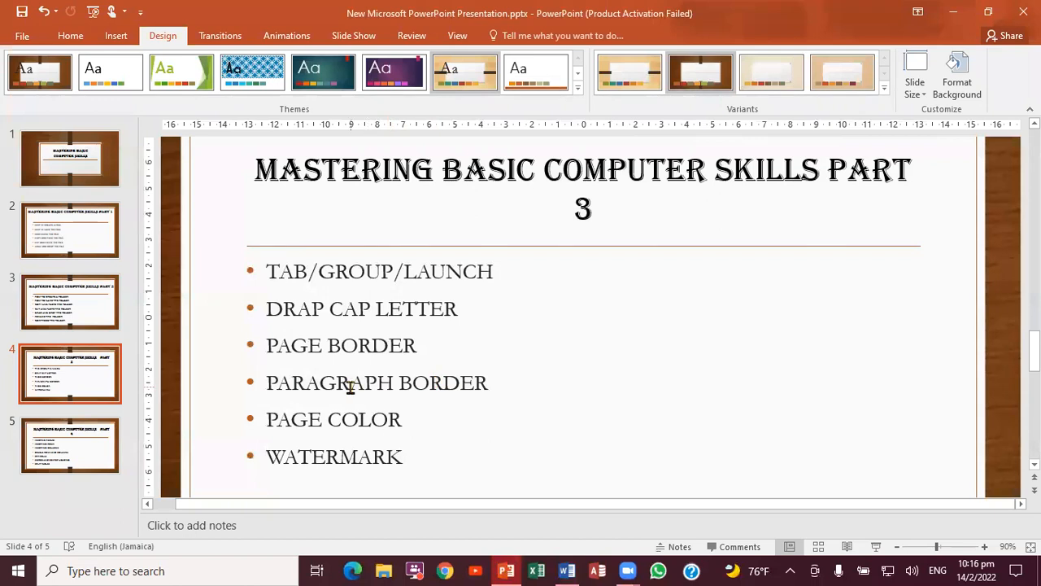
{"action": "left_click", "coordinate": [567, 570]}
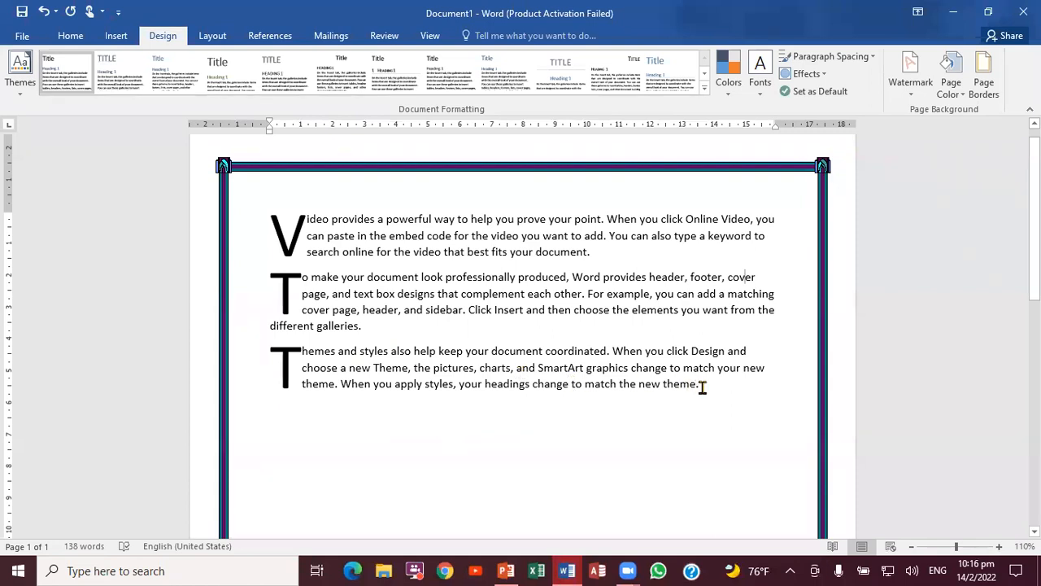
{"action": "left_click_drag", "start_coordinate": [700, 384], "coordinate": [256, 365]}
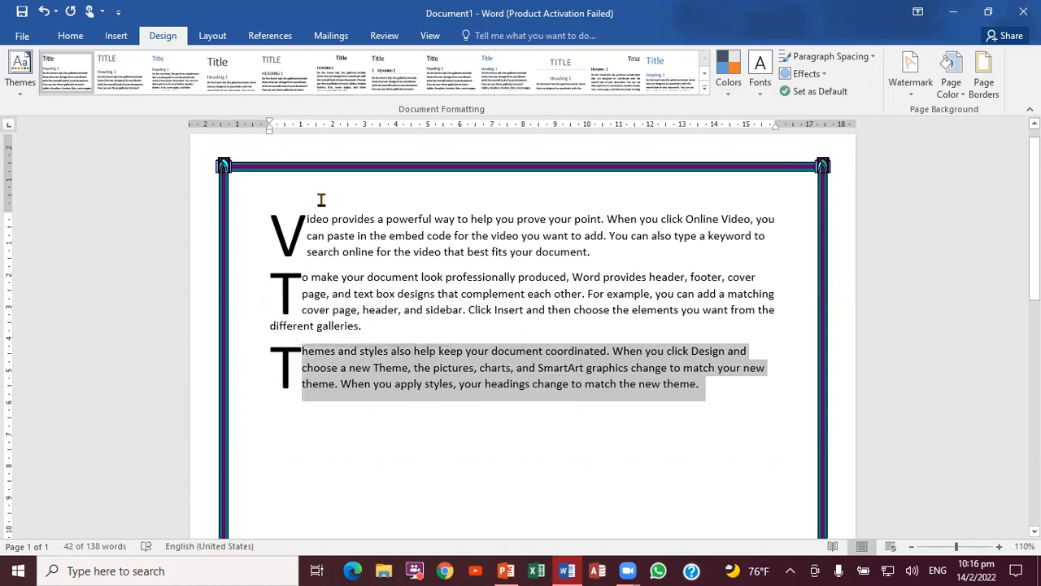
{"action": "left_click", "coordinate": [71, 37]}
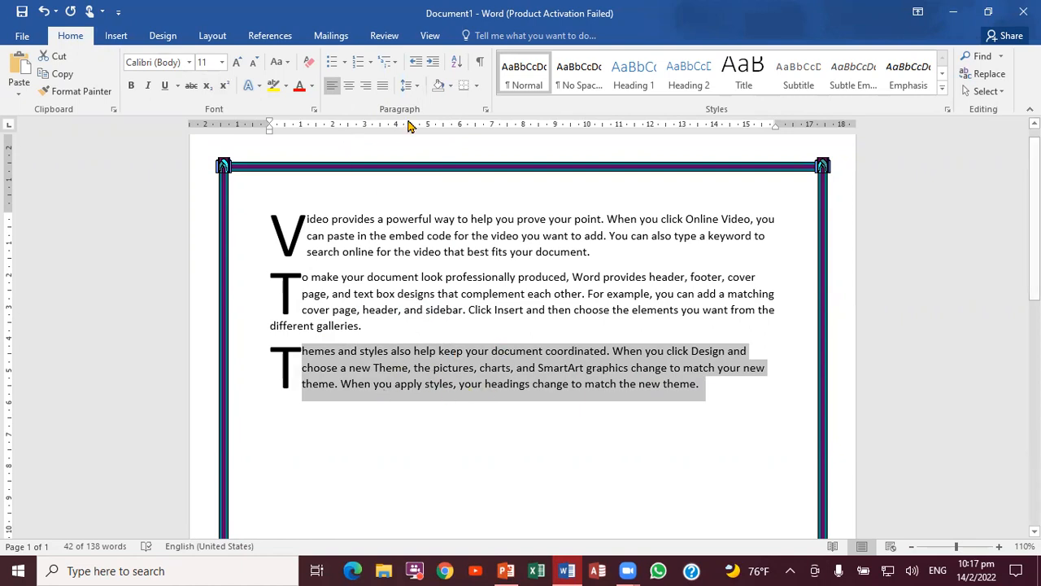
{"action": "left_click", "coordinate": [477, 86]}
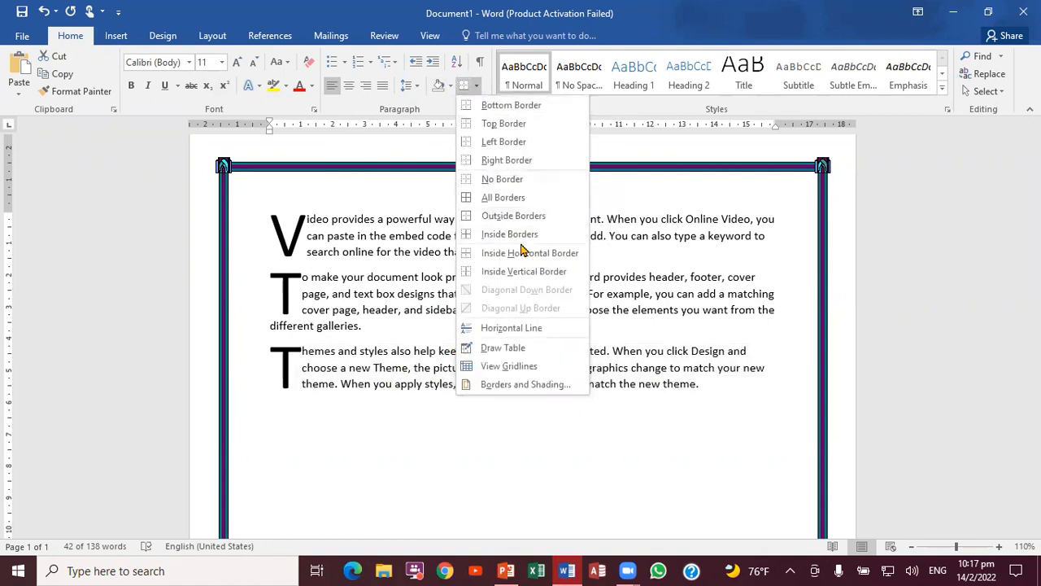
{"action": "left_click", "coordinate": [496, 199]}
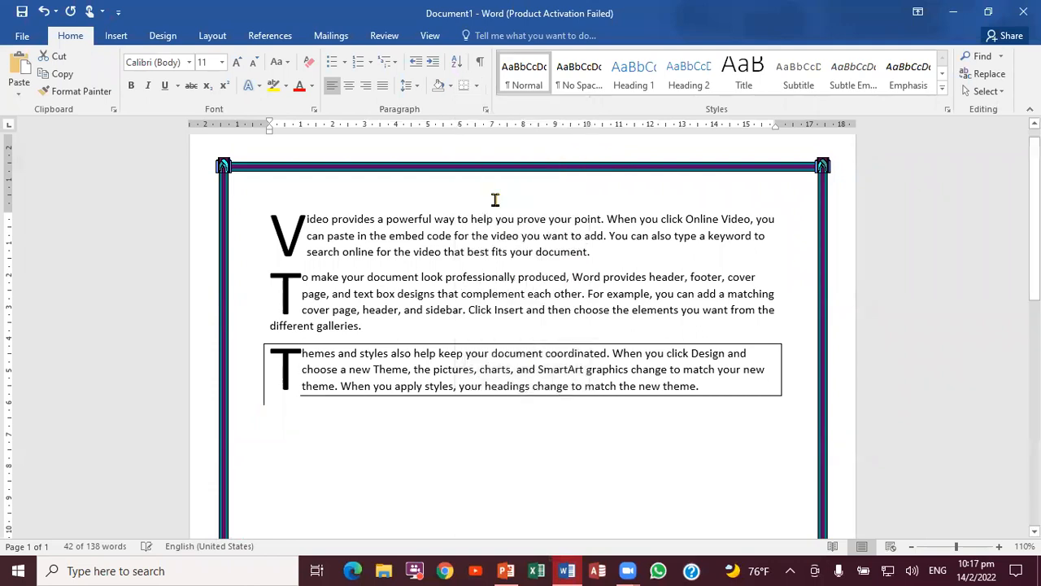
{"action": "left_click", "coordinate": [735, 305]}
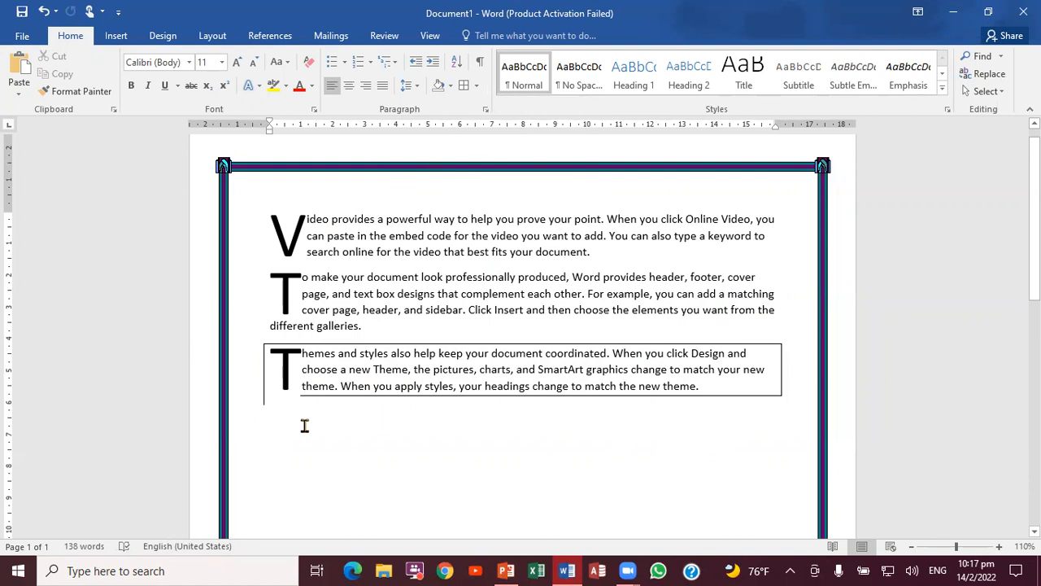
Check the page color topic on the PowerPoint slide, and set the Word page color to a light orange theme color.
{"action": "left_click", "coordinate": [506, 570]}
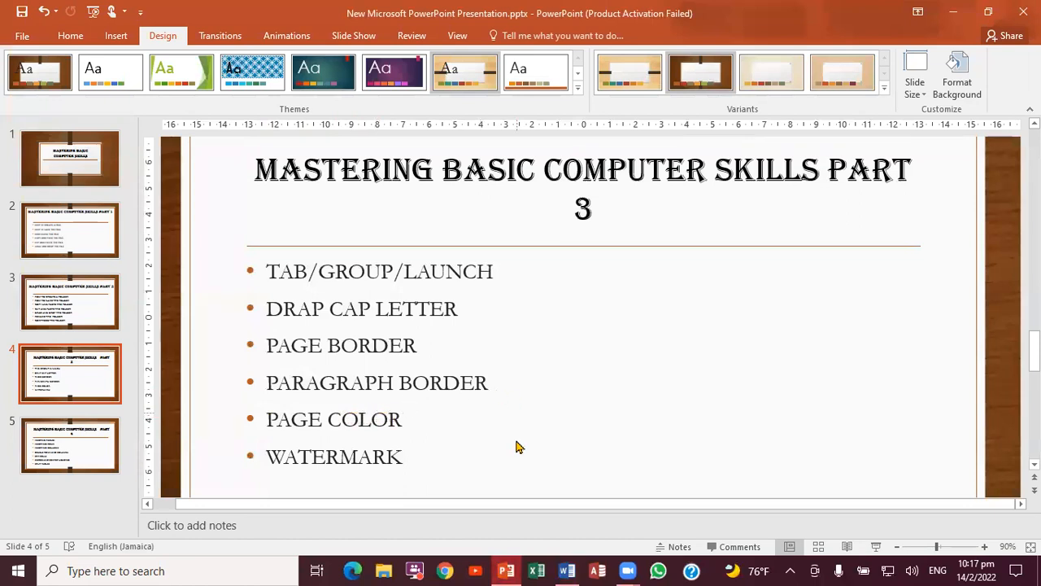
{"action": "left_click", "coordinate": [567, 570]}
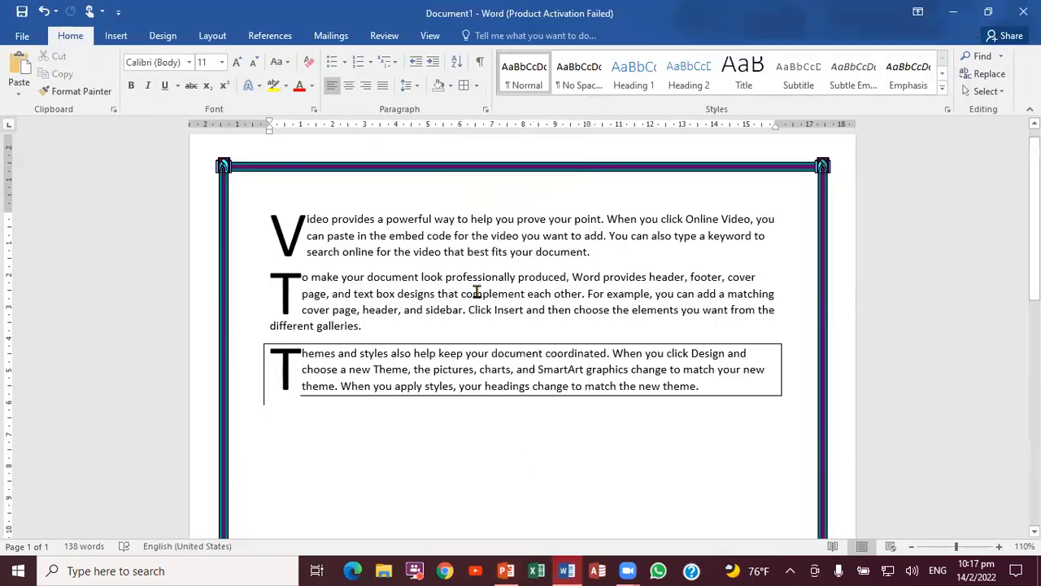
{"action": "left_click", "coordinate": [163, 37]}
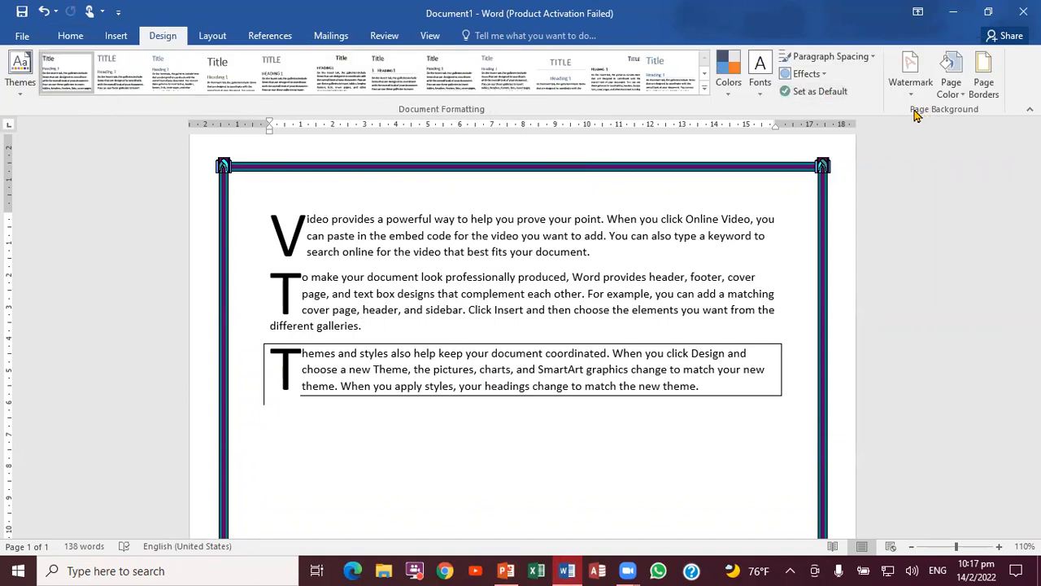
{"action": "left_click", "coordinate": [963, 98]}
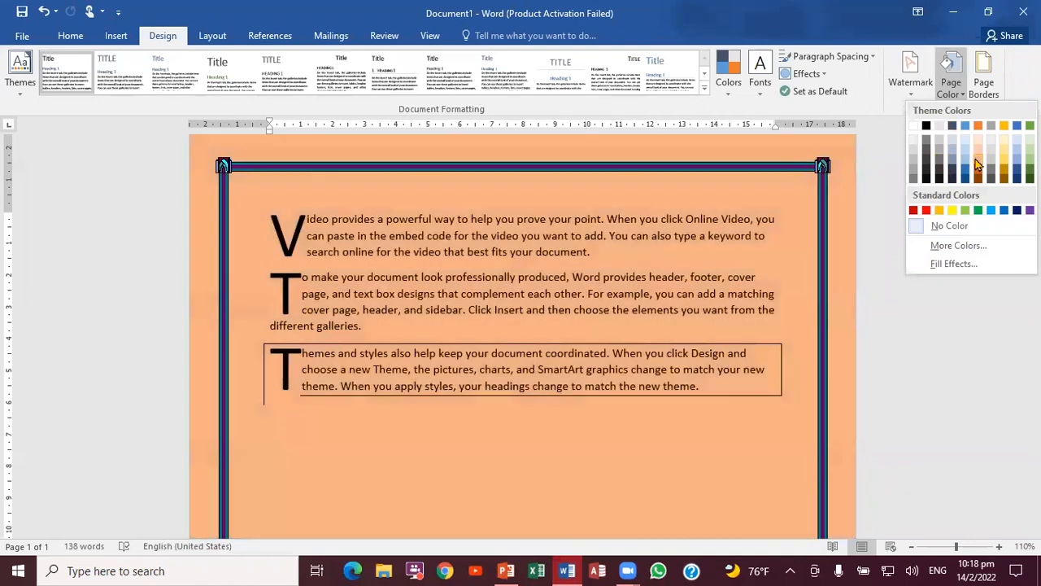
{"action": "left_click", "coordinate": [977, 165]}
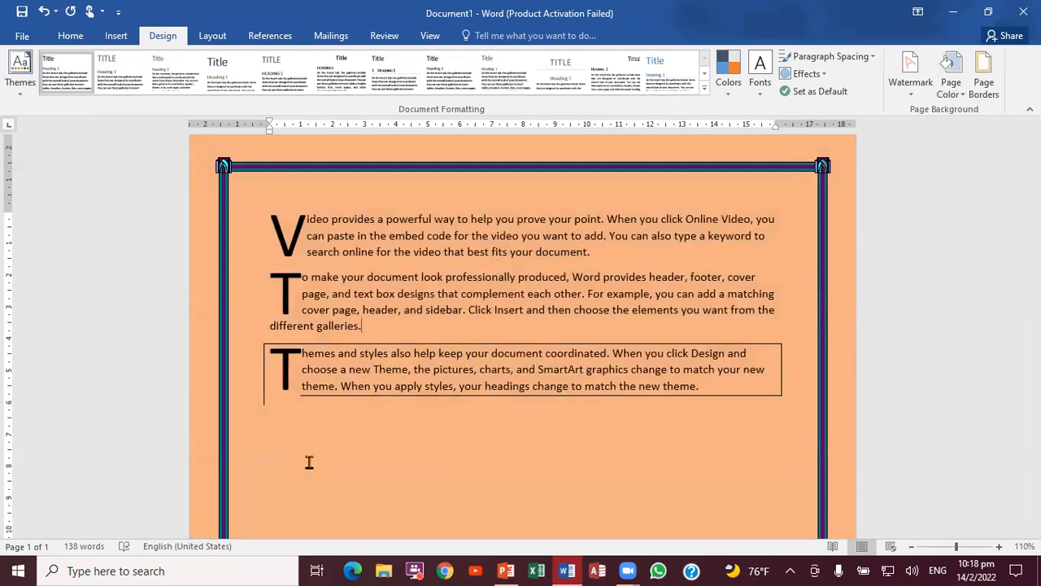
Check the watermark topic on the PowerPoint slide, and open the custom watermark settings in Word.
{"action": "left_click", "coordinate": [506, 570]}
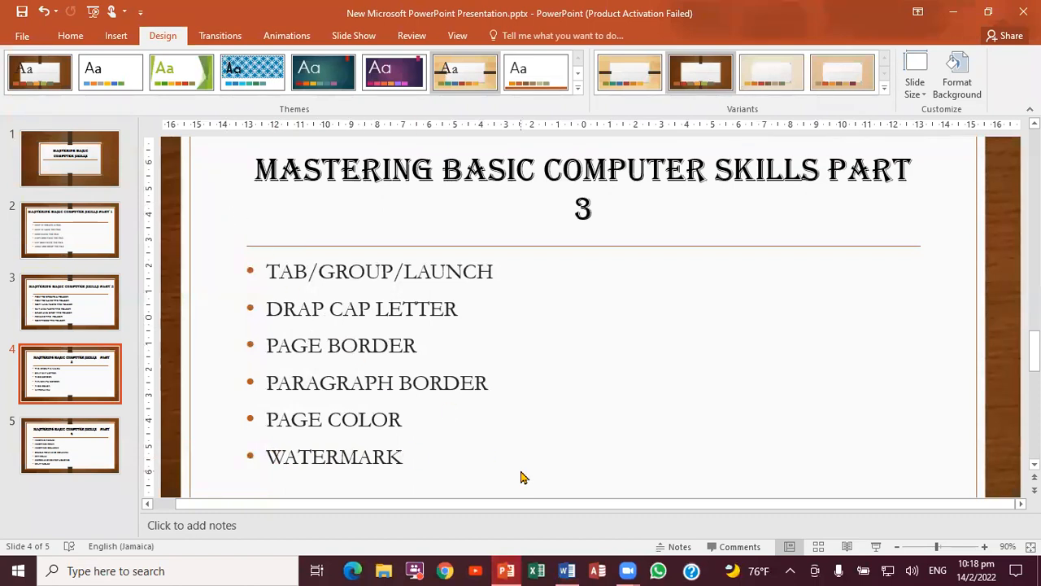
{"action": "left_click", "coordinate": [567, 570]}
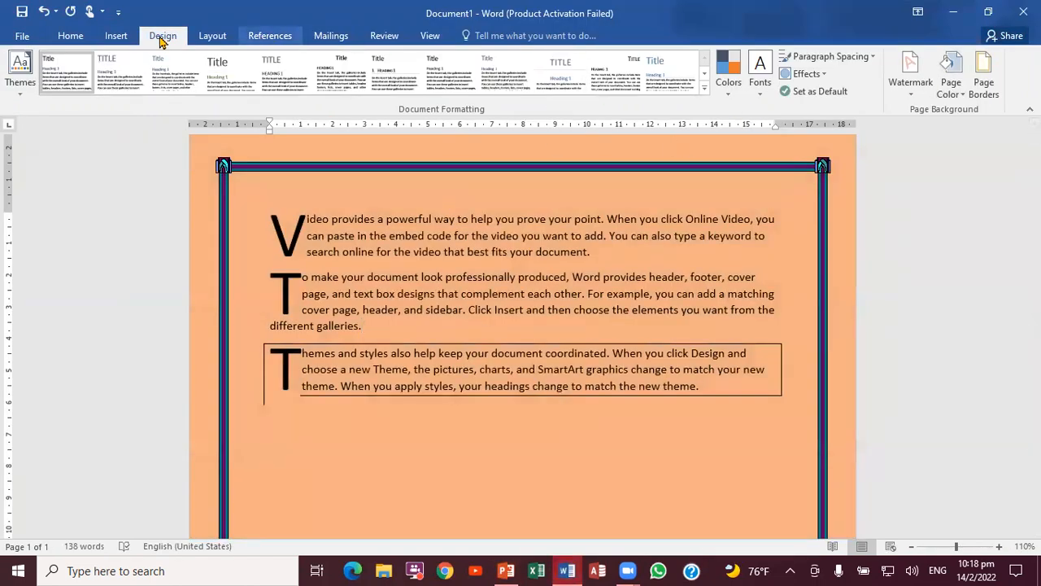
{"action": "left_click", "coordinate": [912, 88]}
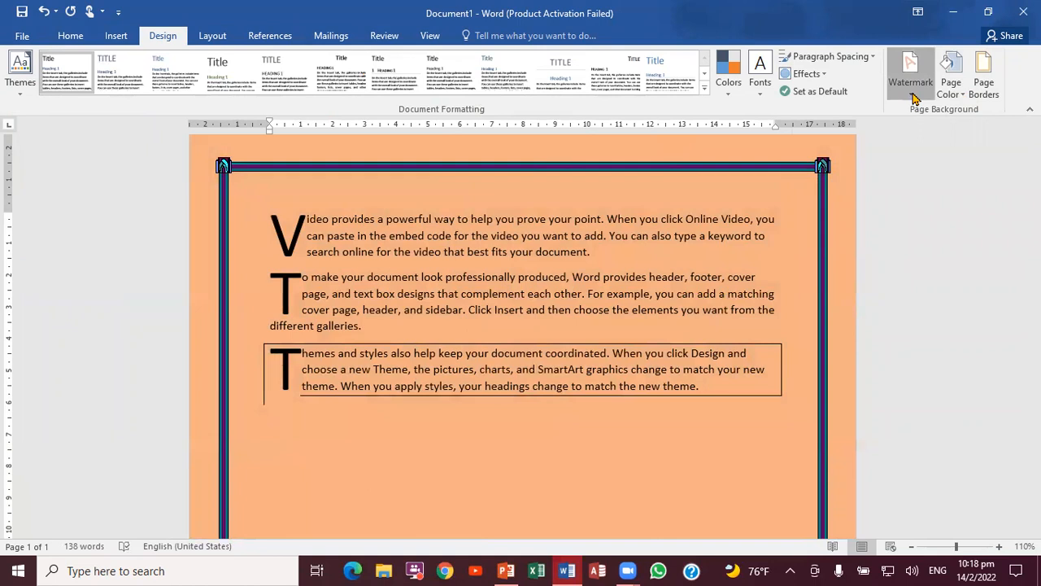
{"action": "left_click", "coordinate": [864, 179]}
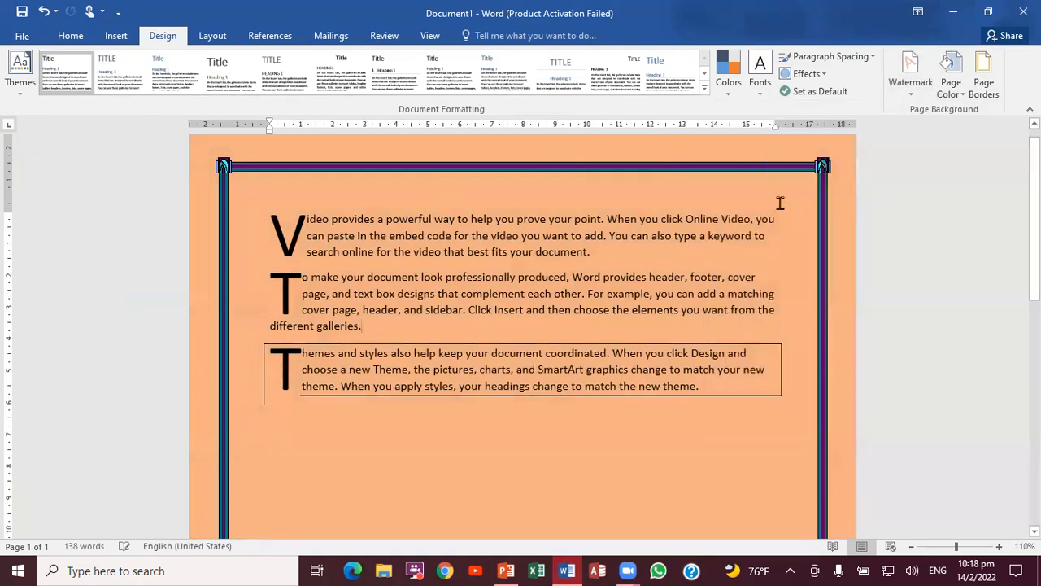
{"action": "left_click", "coordinate": [913, 96]}
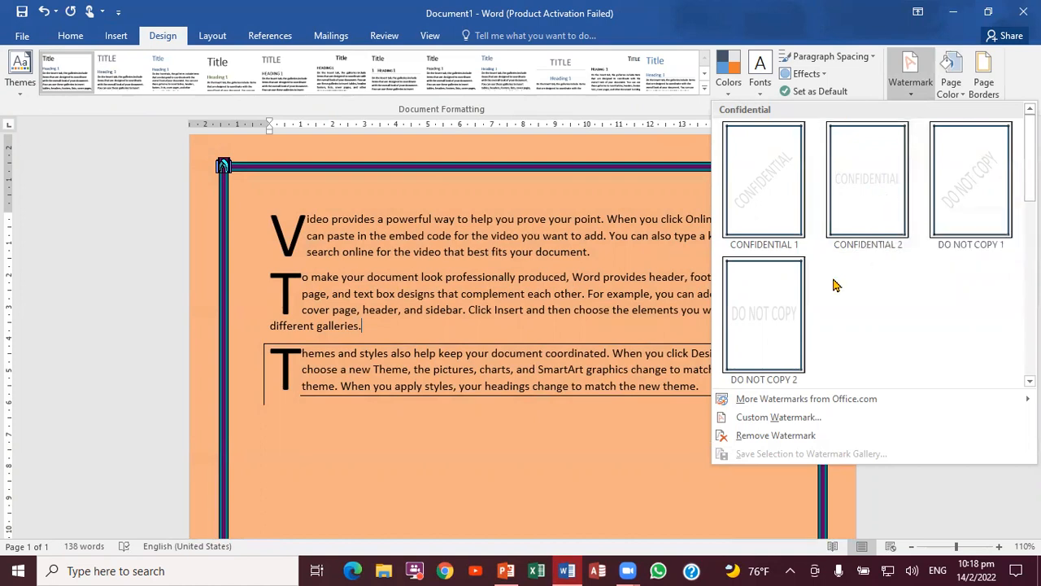
{"action": "left_click", "coordinate": [795, 417]}
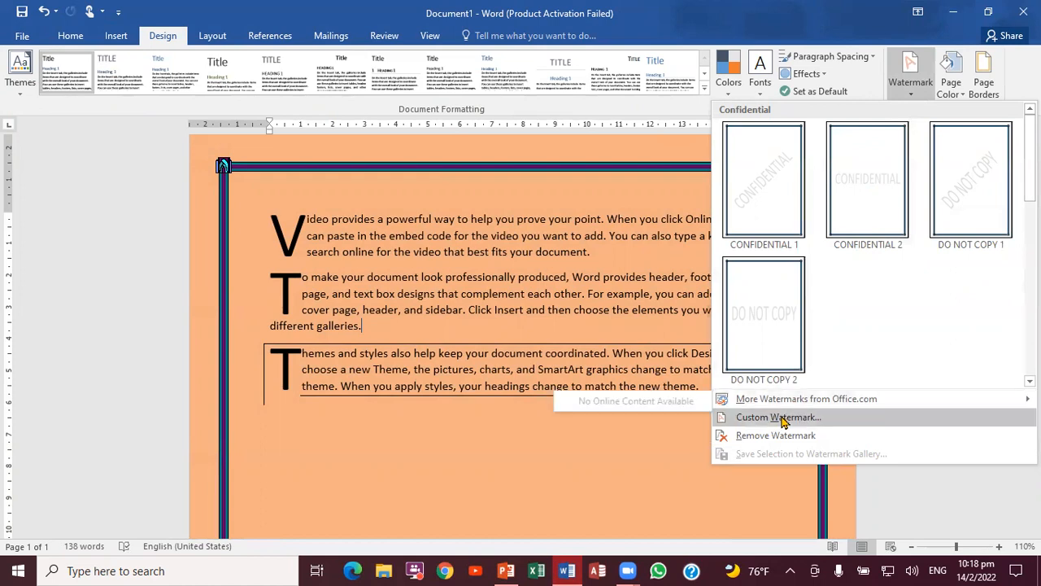
{"action": "left_click", "coordinate": [769, 417]}
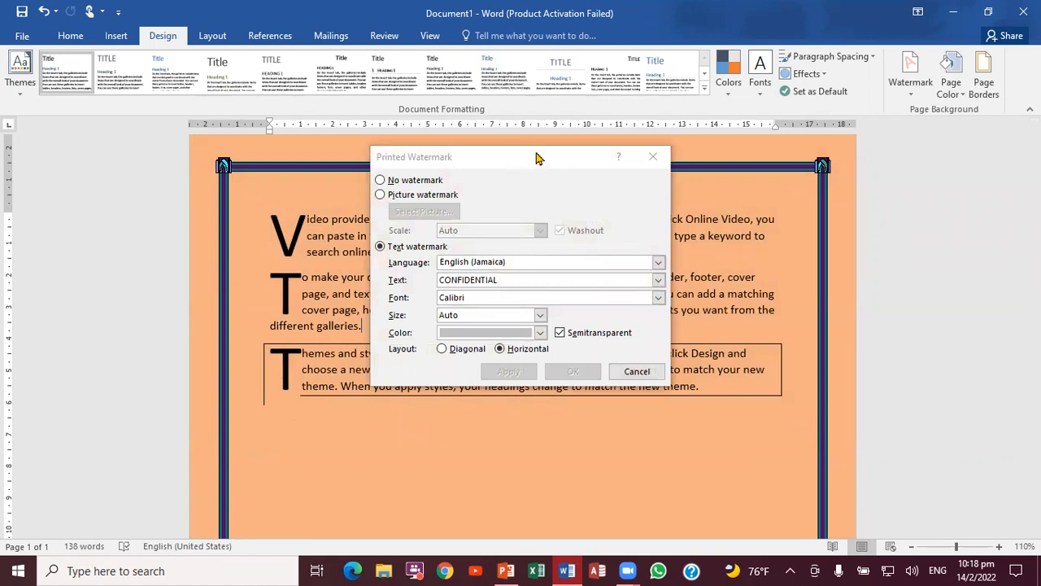
{"action": "left_click", "coordinate": [527, 157]}
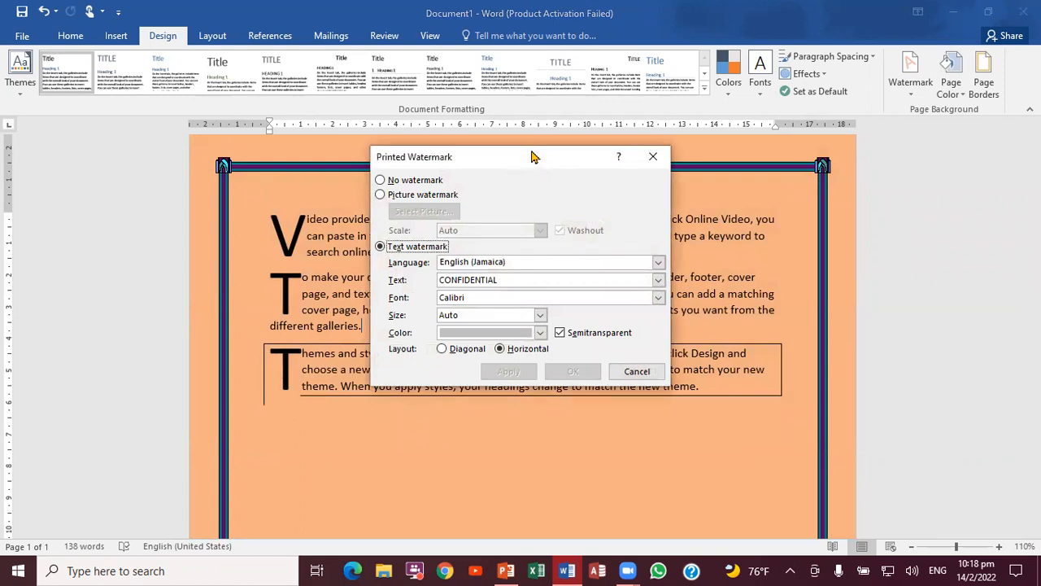
{"action": "left_click_drag", "start_coordinate": [533, 156], "coordinate": [526, 162]}
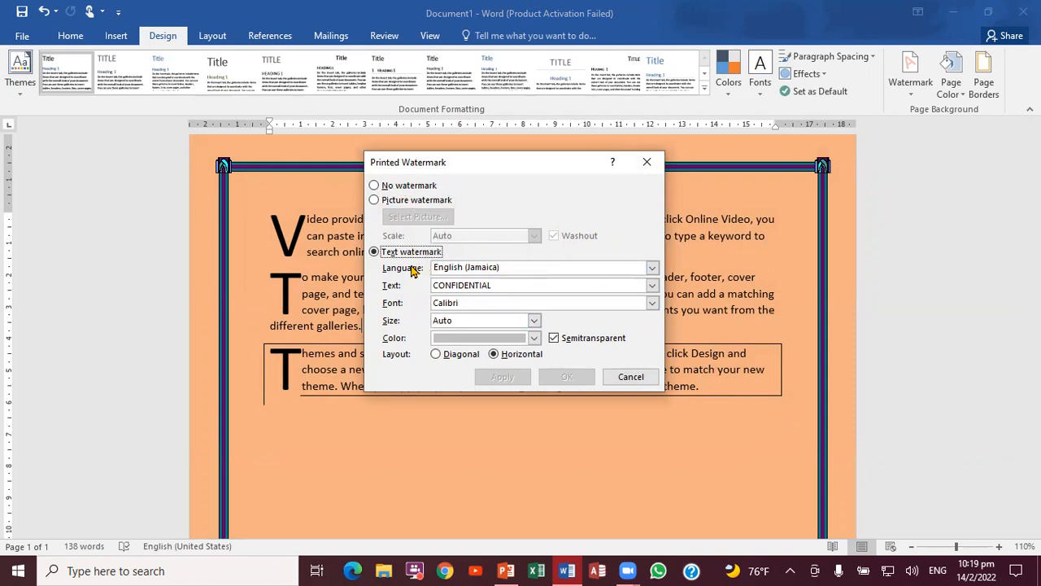
Replace the watermark text CONFIDENTIAL with ALL ABOUT COMPUTER.
{"action": "left_click", "coordinate": [505, 281]}
{"action": "key", "text": "BackSpace"}
{"action": "key", "text": "BackSpace"}
{"action": "key", "text": "BackSpace"}
{"action": "key", "text": "BackSpace"}
{"action": "key", "text": "BackSpace"}
{"action": "key", "text": "BackSpace"}
{"action": "key", "text": "BackSpace"}
{"action": "key", "text": "BackSpace"}
{"action": "key", "text": "BackSpace"}
{"action": "key", "text": "BackSpace"}
{"action": "key", "text": "BackSpace"}
{"action": "key", "text": "BackSpace"}
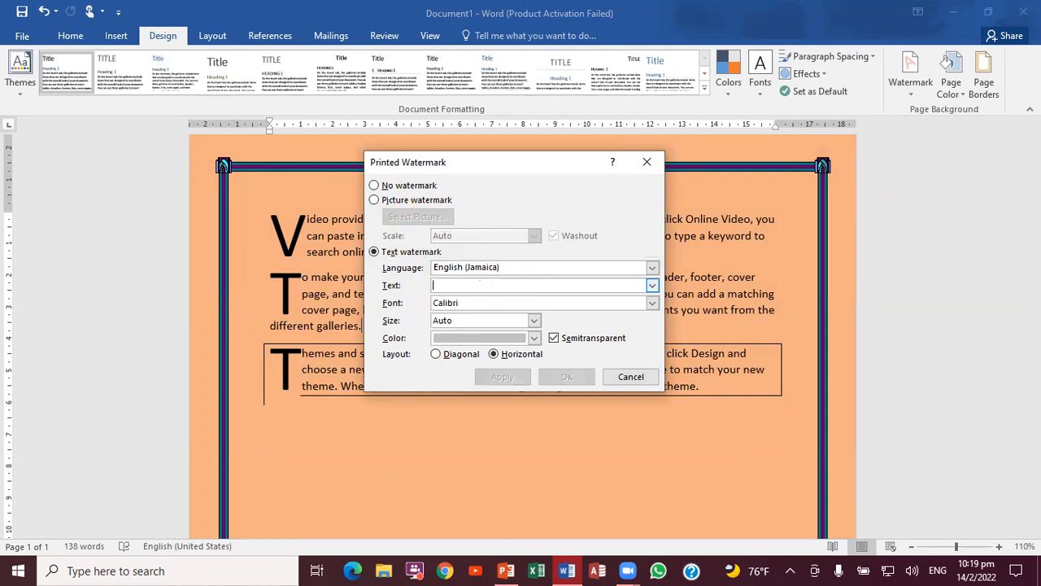
{"action": "type", "text": "ALL ABOUT COMPUTER"}
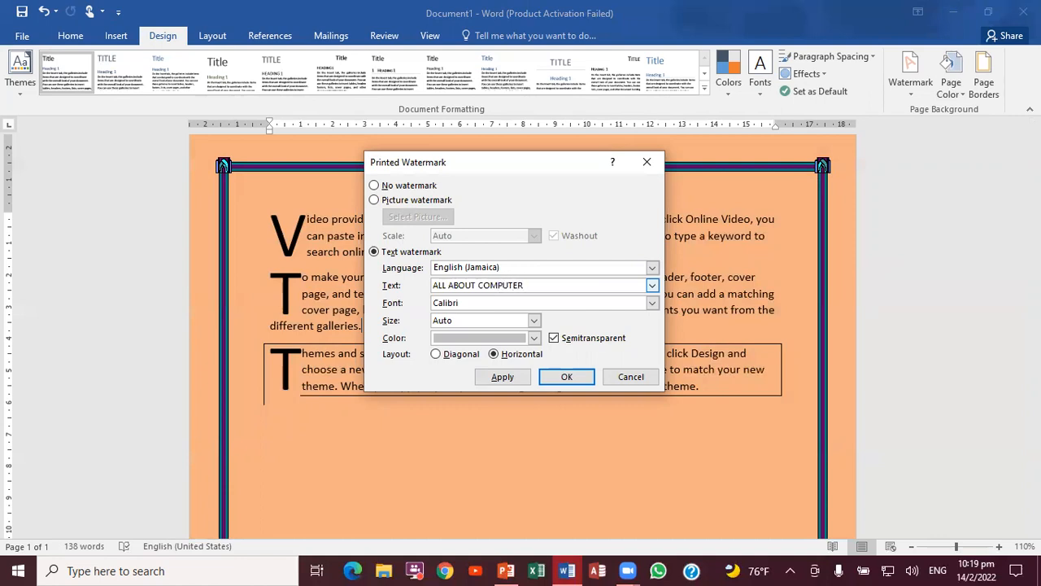
Set the watermark font to Calibri Light and its size to 72.
{"action": "left_click", "coordinate": [651, 304]}
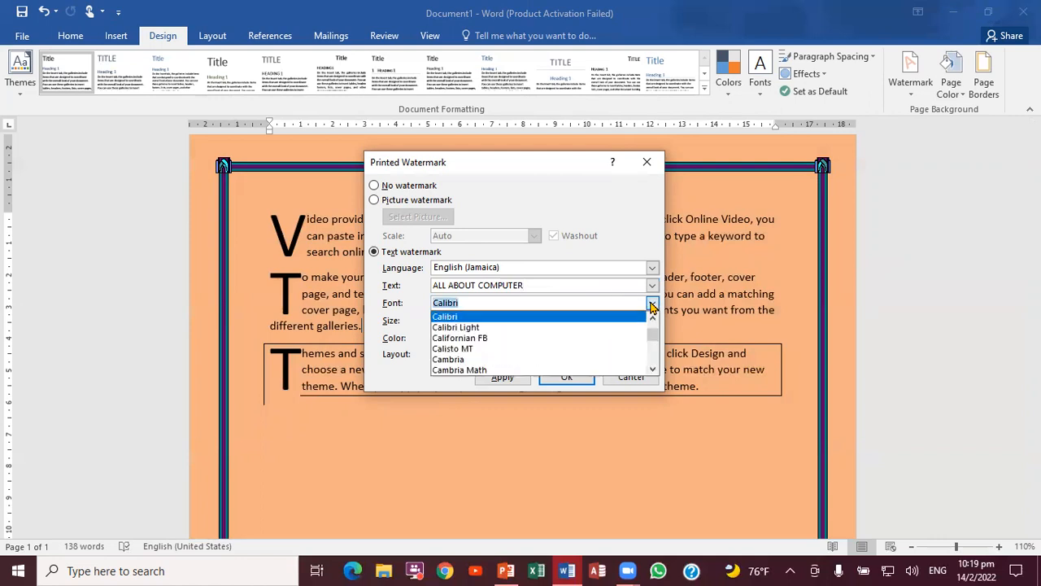
{"action": "left_click", "coordinate": [629, 337]}
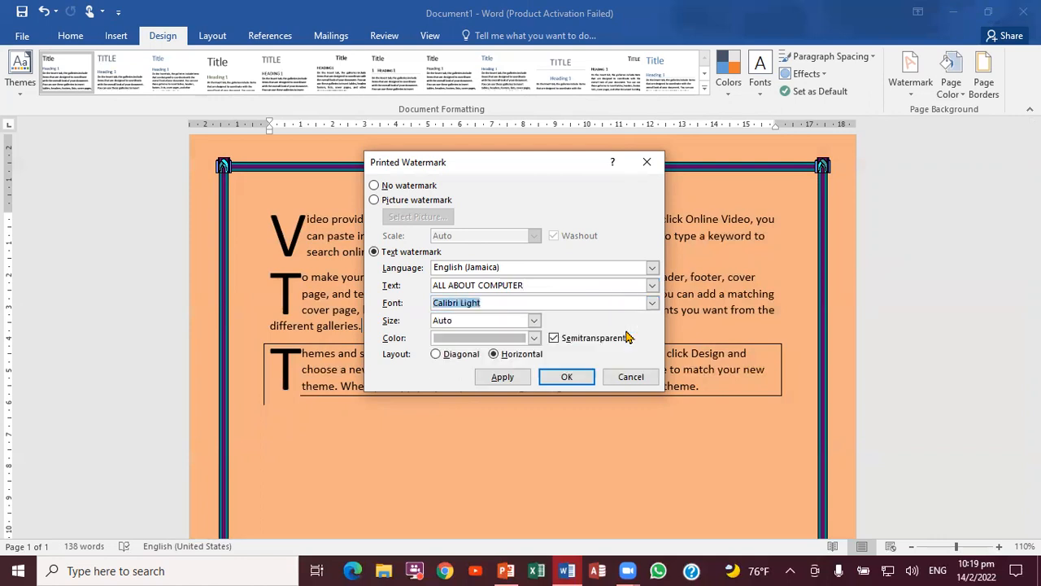
{"action": "left_click", "coordinate": [533, 322]}
{"action": "left_click", "coordinate": [535, 383]}
{"action": "left_click", "coordinate": [535, 382]}
{"action": "left_click", "coordinate": [535, 382]}
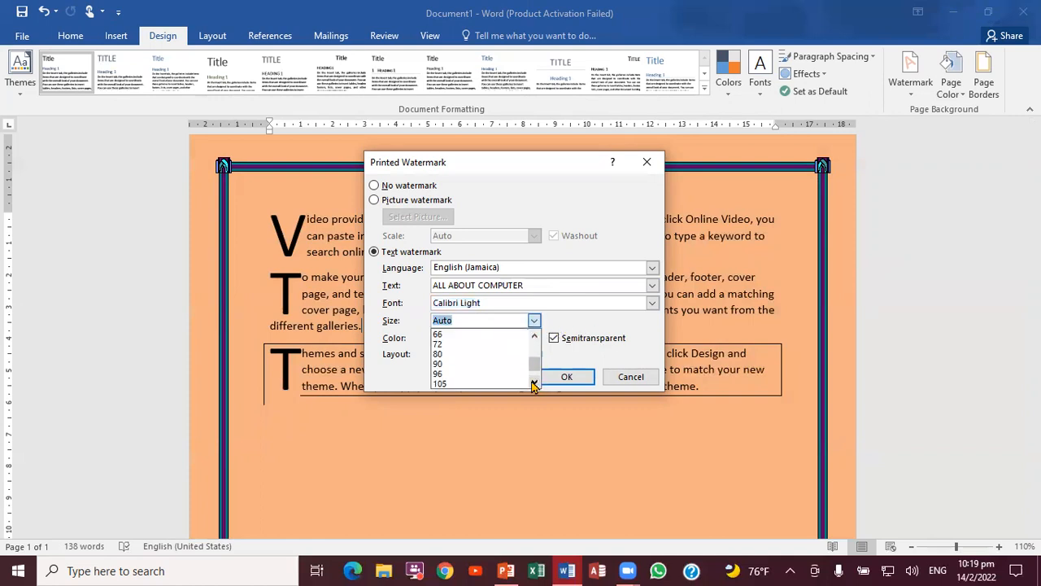
{"action": "left_click", "coordinate": [495, 345]}
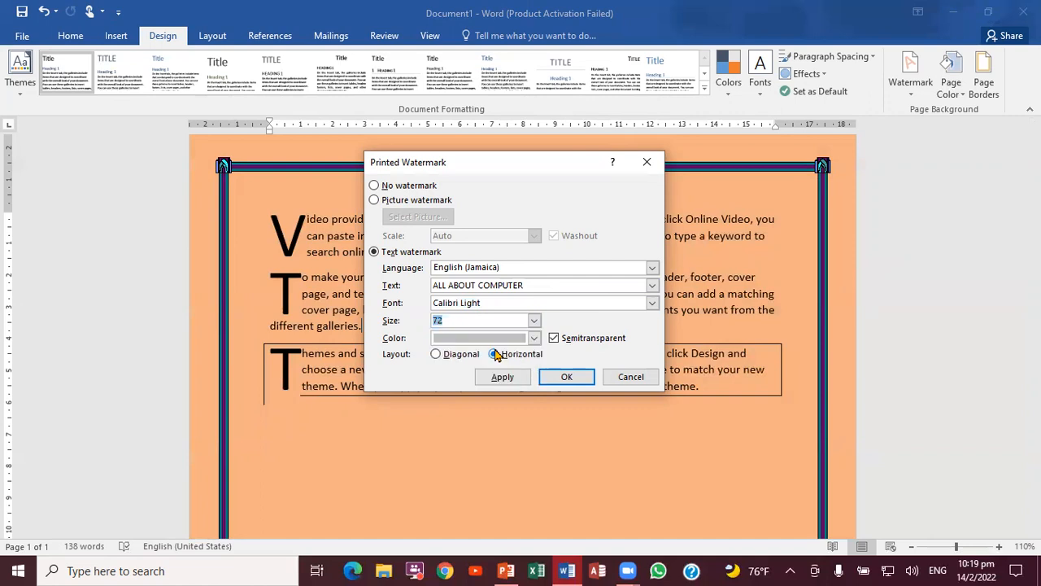
Try red and dark blue from the standard colors as the watermark color, applying each one.
{"action": "left_click", "coordinate": [535, 339]}
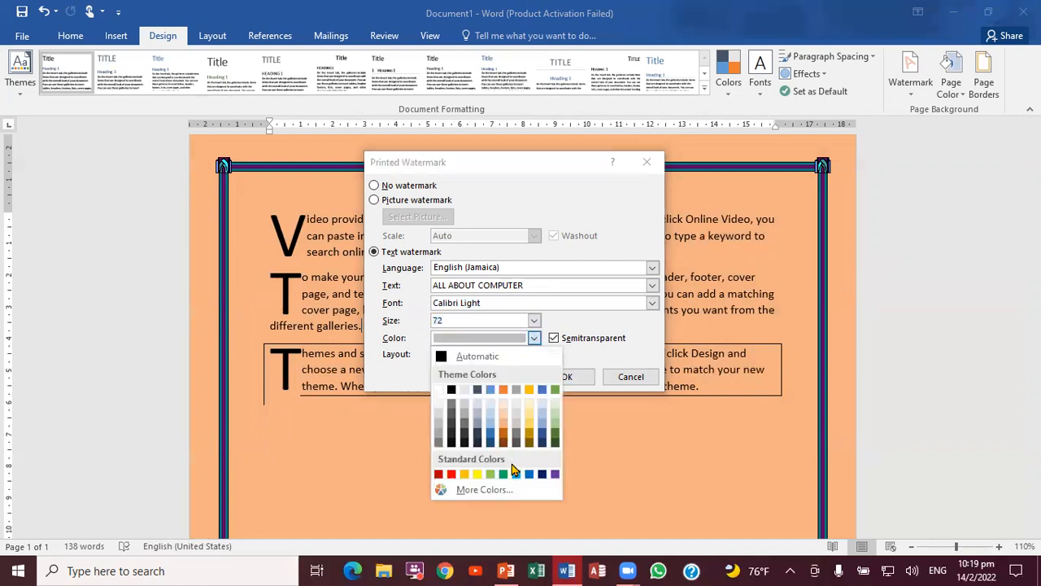
{"action": "left_click", "coordinate": [452, 475]}
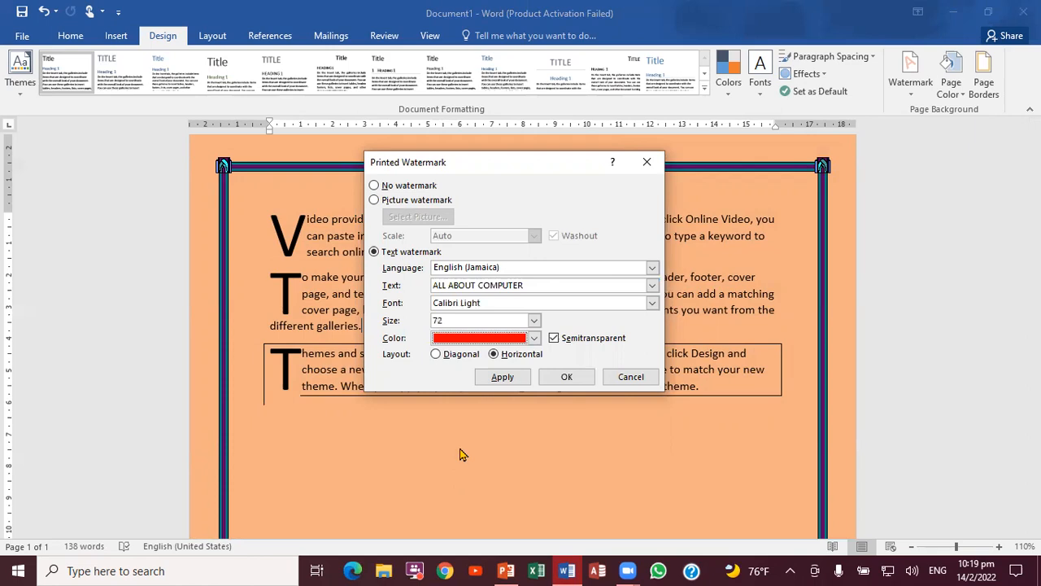
{"action": "left_click", "coordinate": [502, 378]}
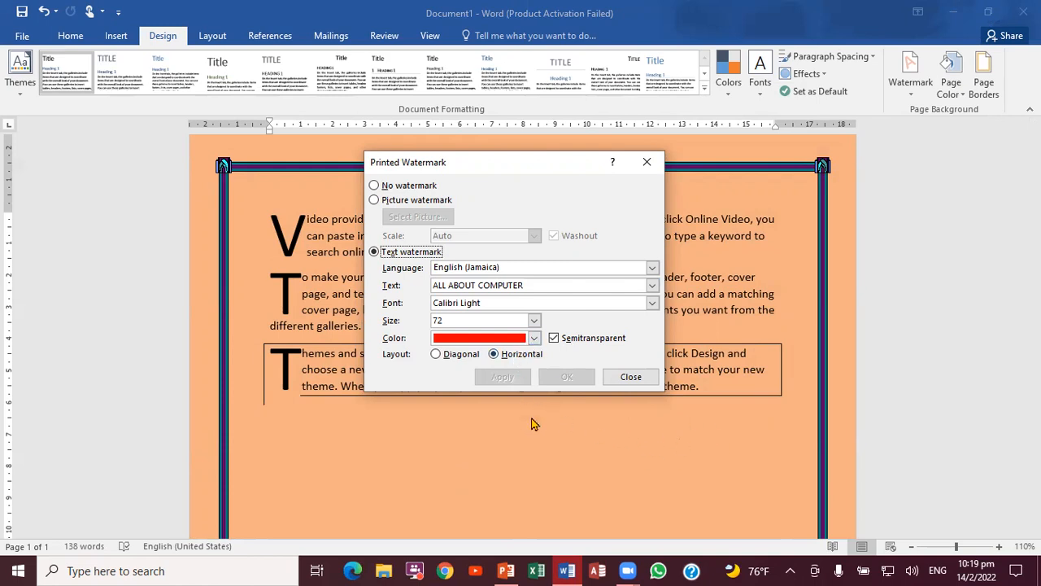
{"action": "left_click", "coordinate": [535, 341]}
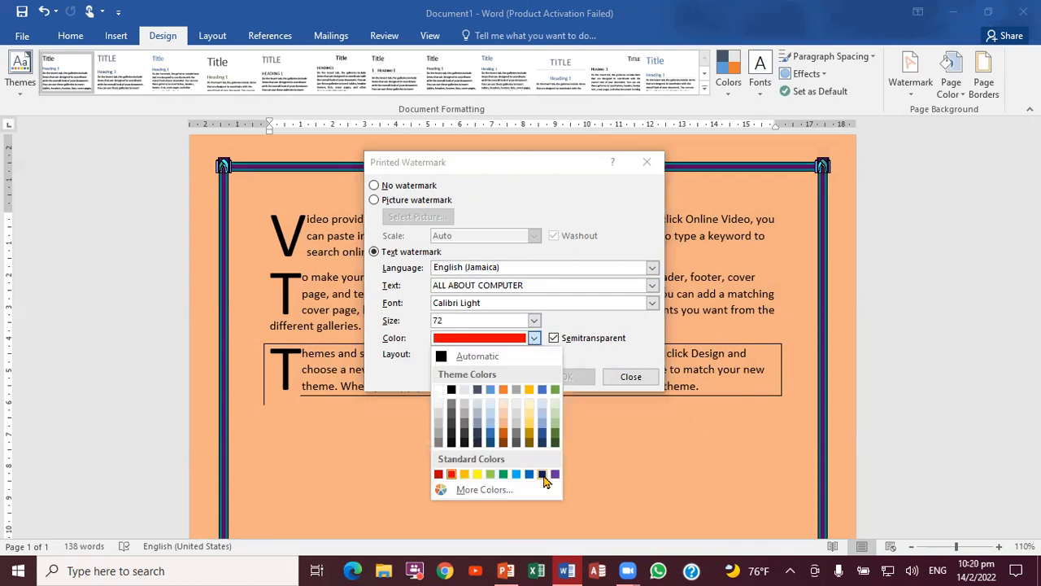
{"action": "left_click", "coordinate": [542, 474]}
{"action": "left_click", "coordinate": [501, 381]}
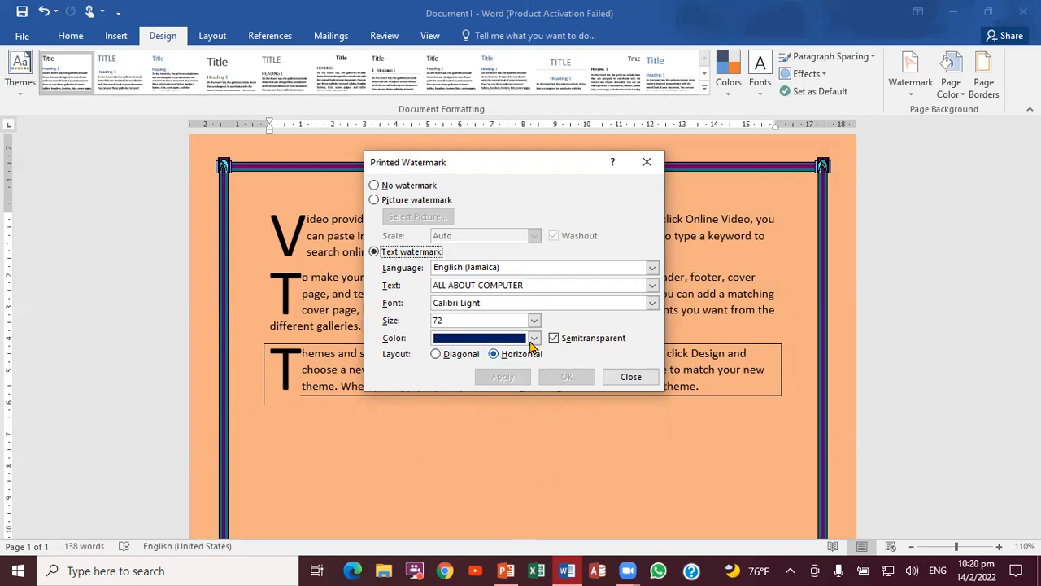
Set the watermark color to black and its size to 90, apply the changes, and check the watermark on the page.
{"action": "left_click", "coordinate": [533, 339]}
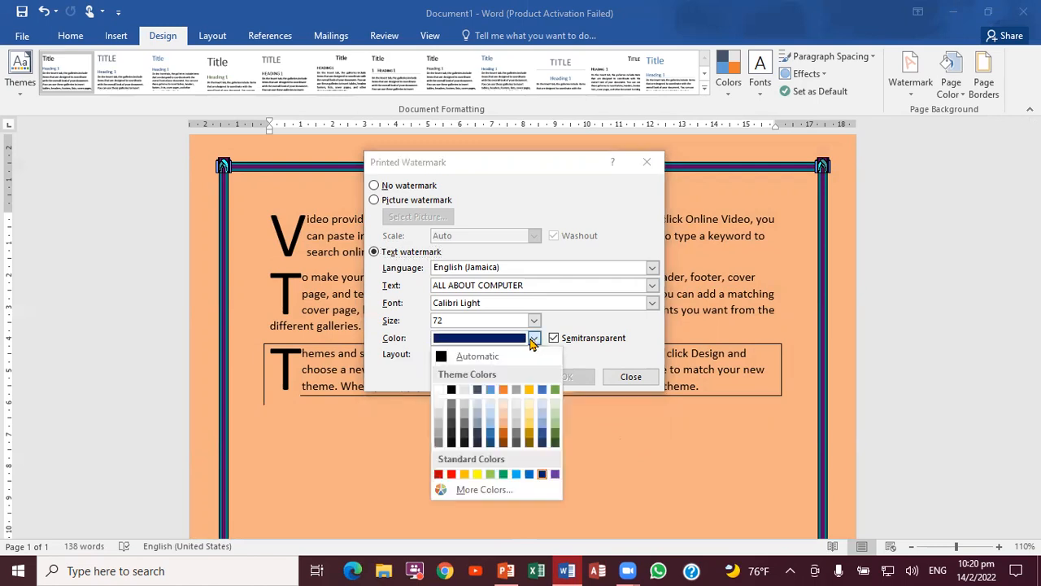
{"action": "left_click", "coordinate": [451, 391]}
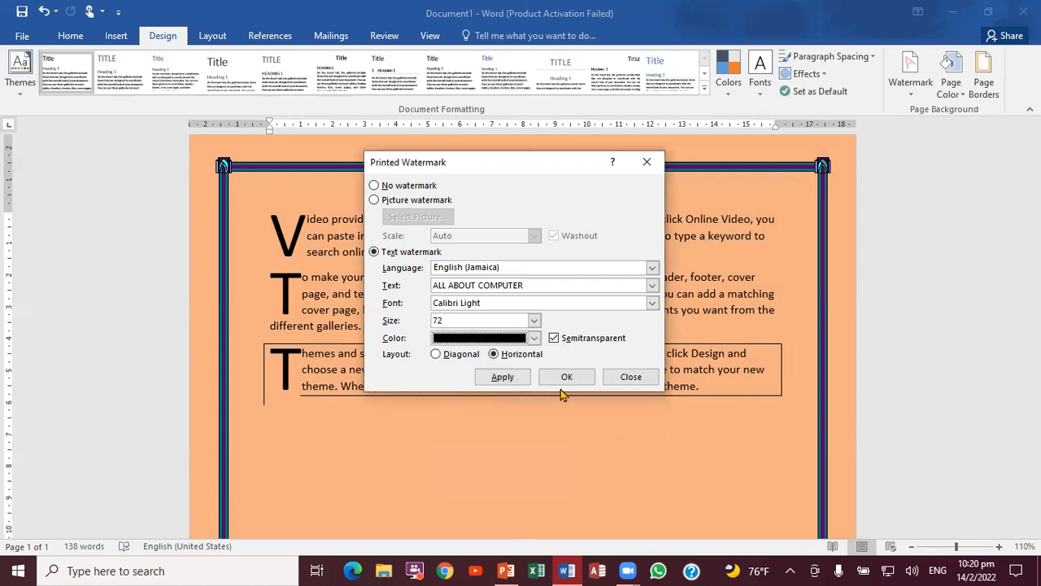
{"action": "left_click", "coordinate": [503, 377]}
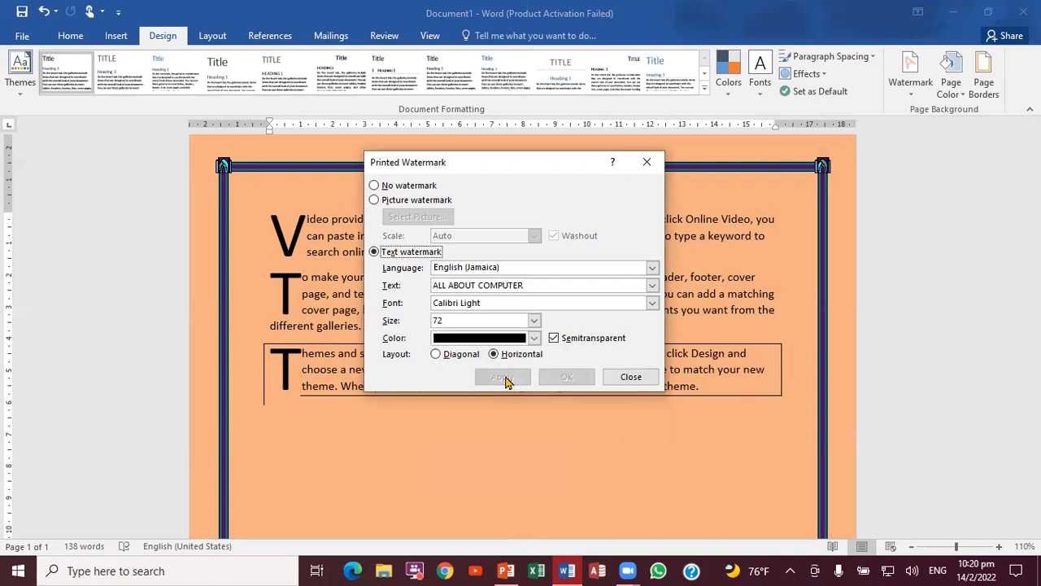
{"action": "left_click", "coordinate": [534, 323]}
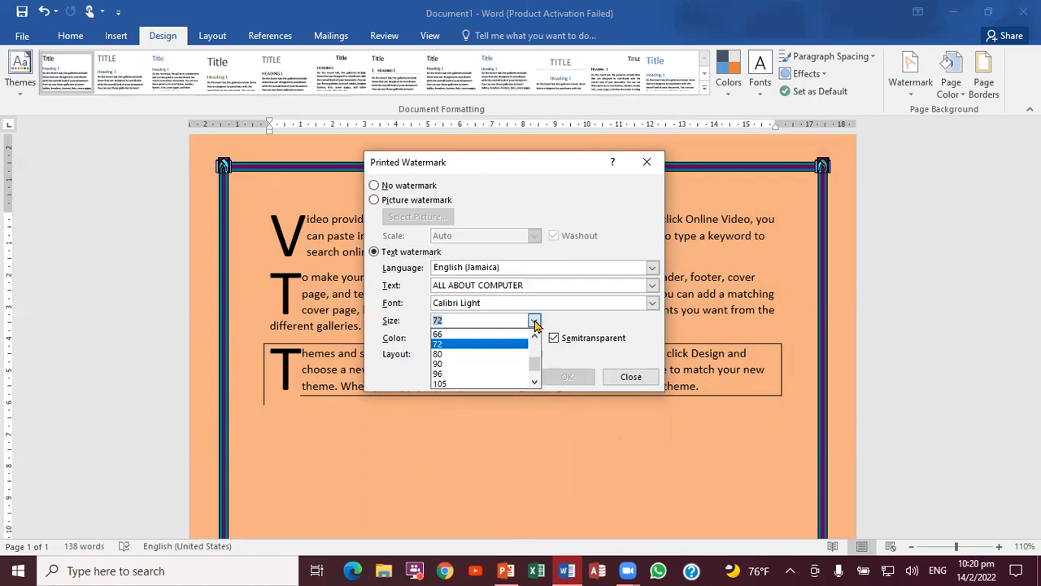
{"action": "left_click", "coordinate": [503, 365]}
{"action": "left_click", "coordinate": [505, 378]}
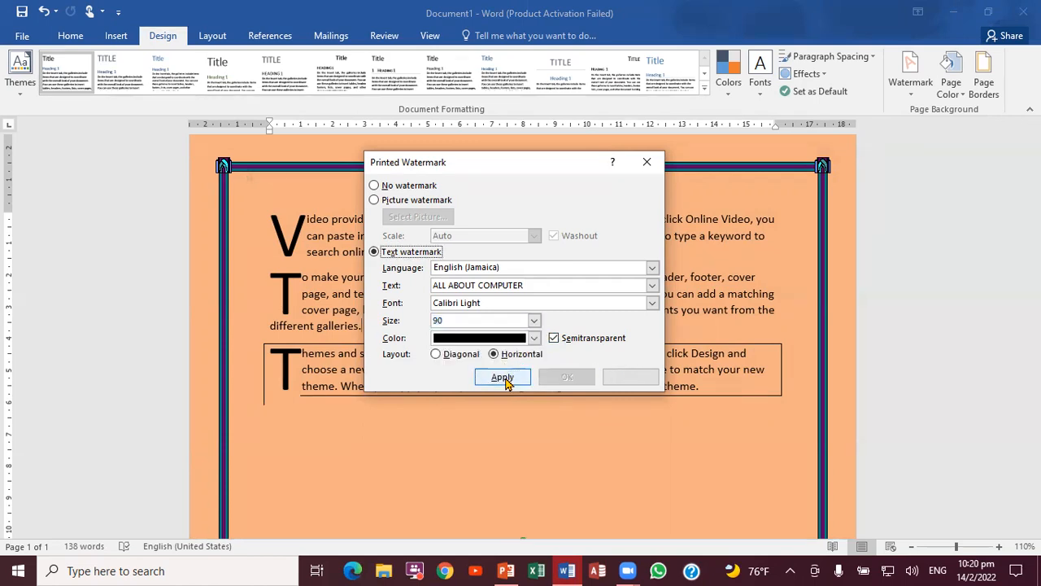
{"action": "left_click", "coordinate": [629, 377]}
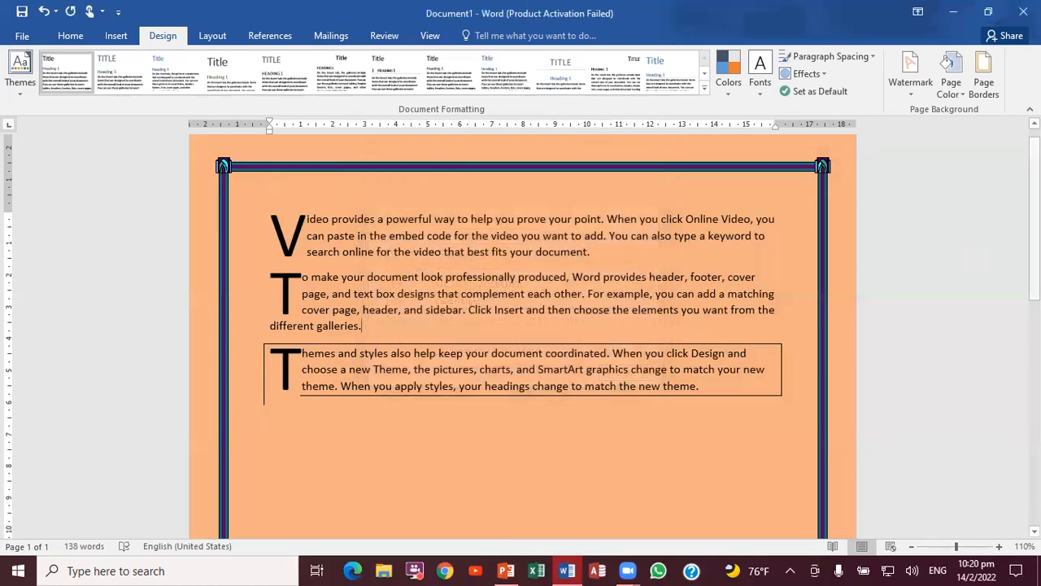
{"action": "scroll", "coordinate": [522, 333], "scroll_direction": "down", "scroll_amount": 6}
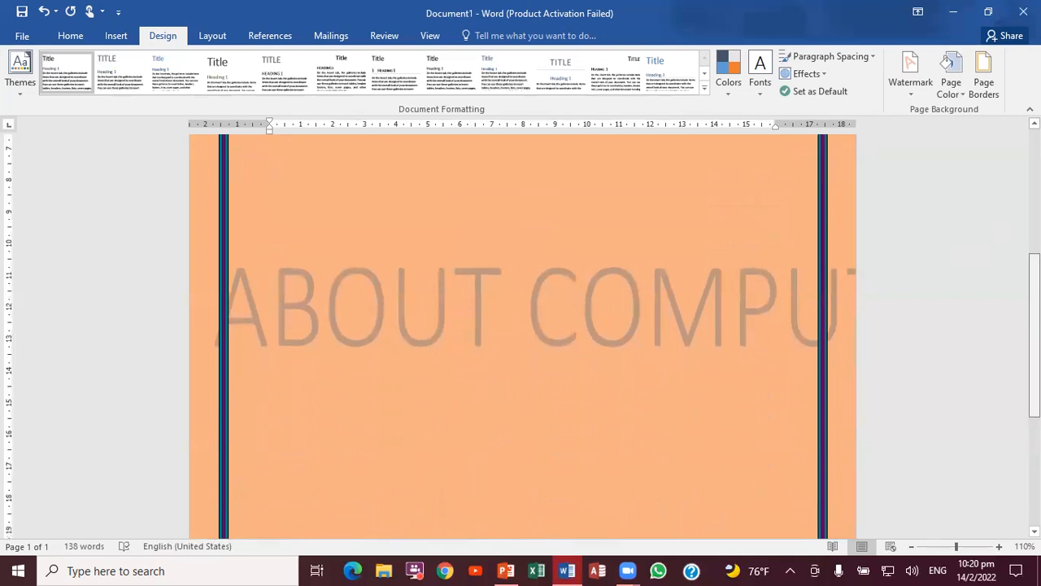
{"action": "scroll", "coordinate": [523, 334], "scroll_direction": "up", "scroll_amount": 6}
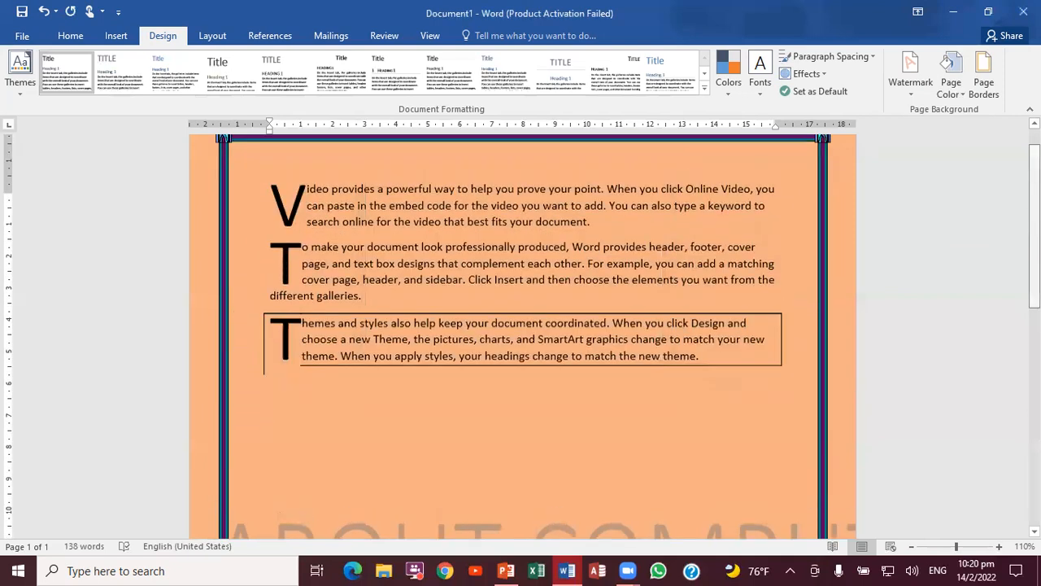
Reopen the custom watermark settings and apply the Diagonal layout to the text watermark.
{"action": "left_click", "coordinate": [910, 75]}
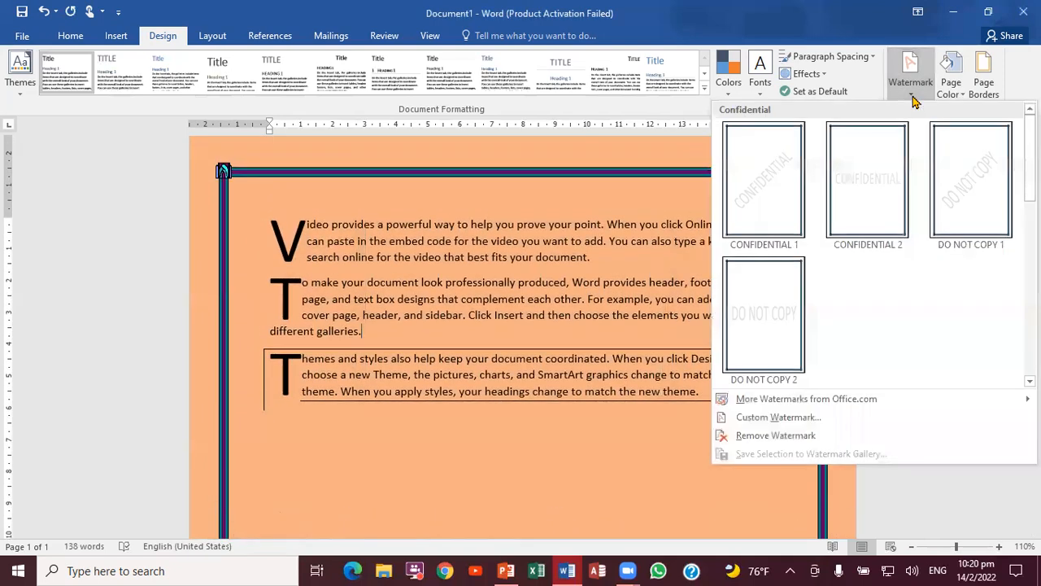
{"action": "left_click", "coordinate": [801, 417]}
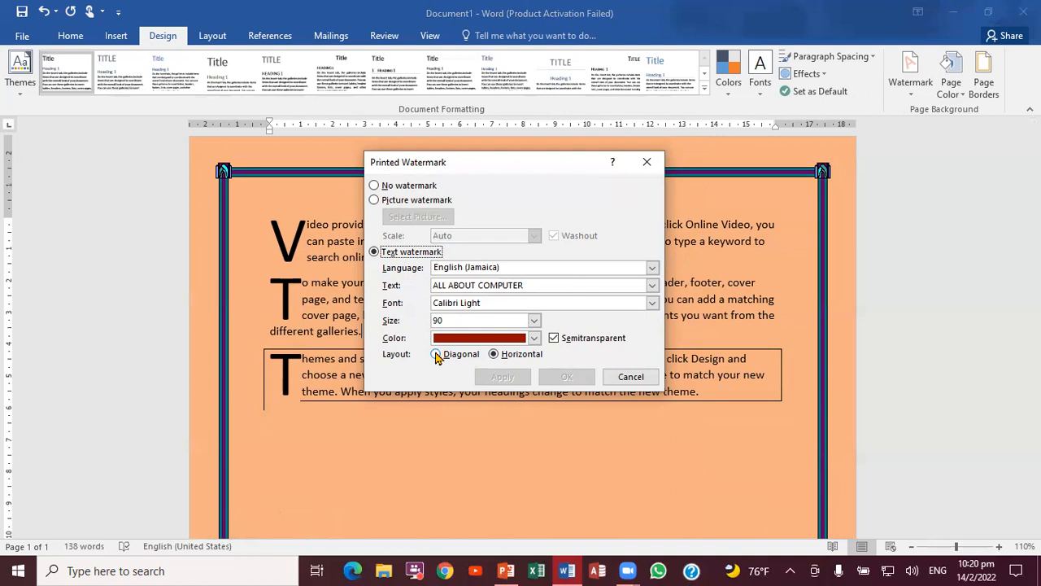
{"action": "left_click", "coordinate": [437, 355]}
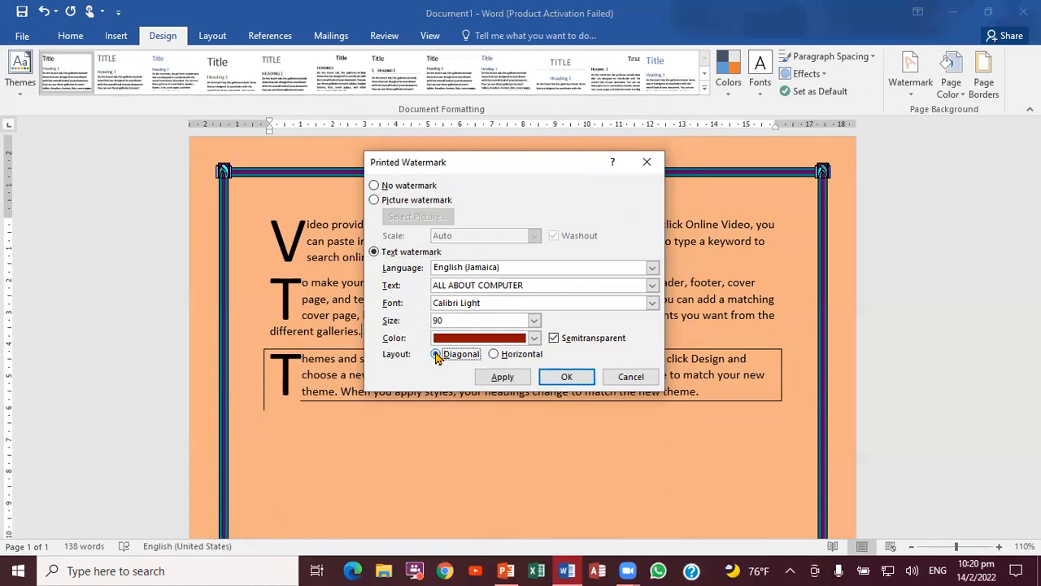
{"action": "left_click", "coordinate": [502, 378]}
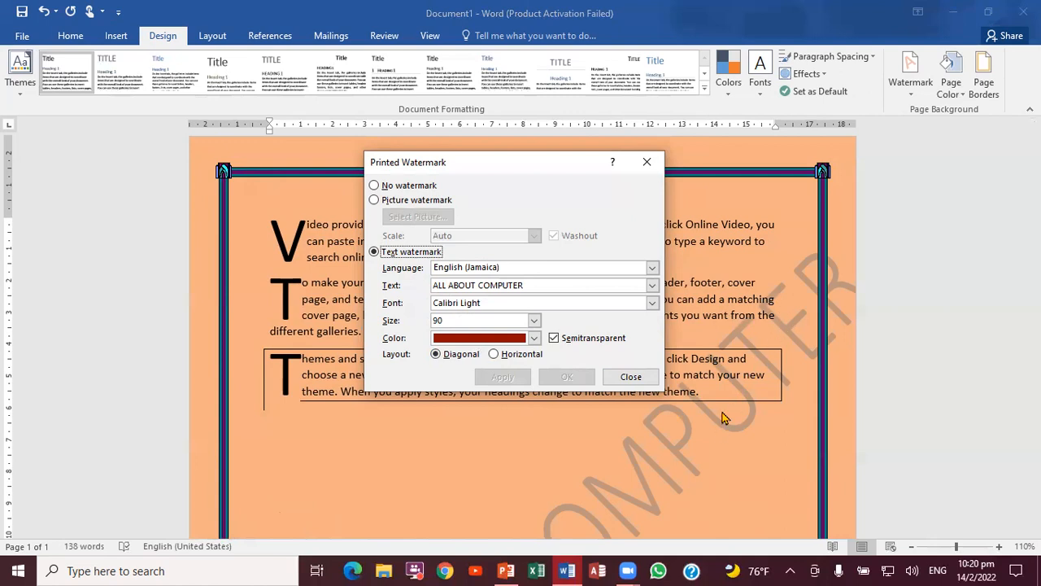
Reduce the diagonal watermark's size to 80, apply it, and check it on the page.
{"action": "left_click", "coordinate": [534, 322]}
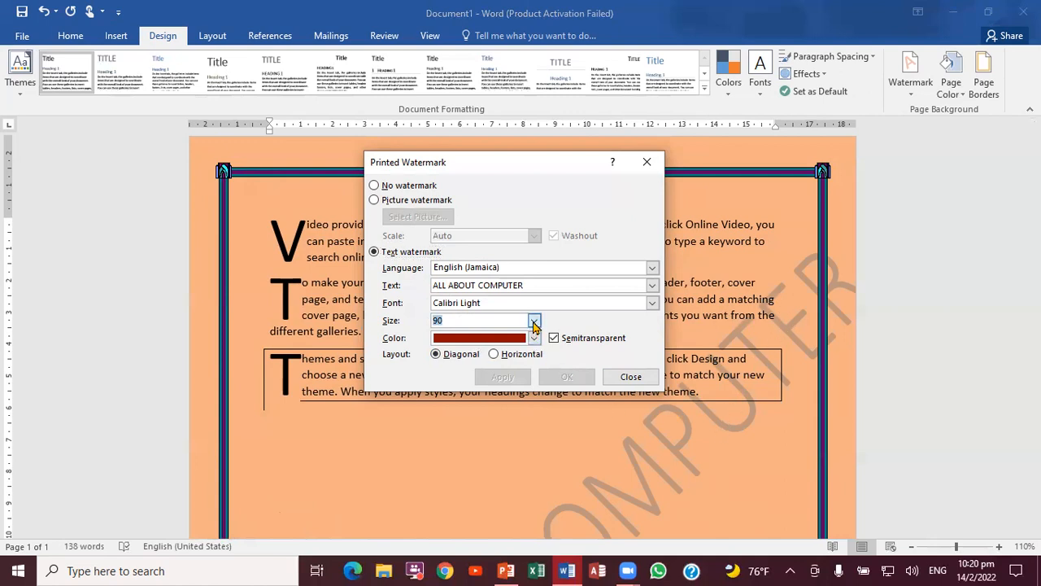
{"action": "left_click", "coordinate": [476, 374]}
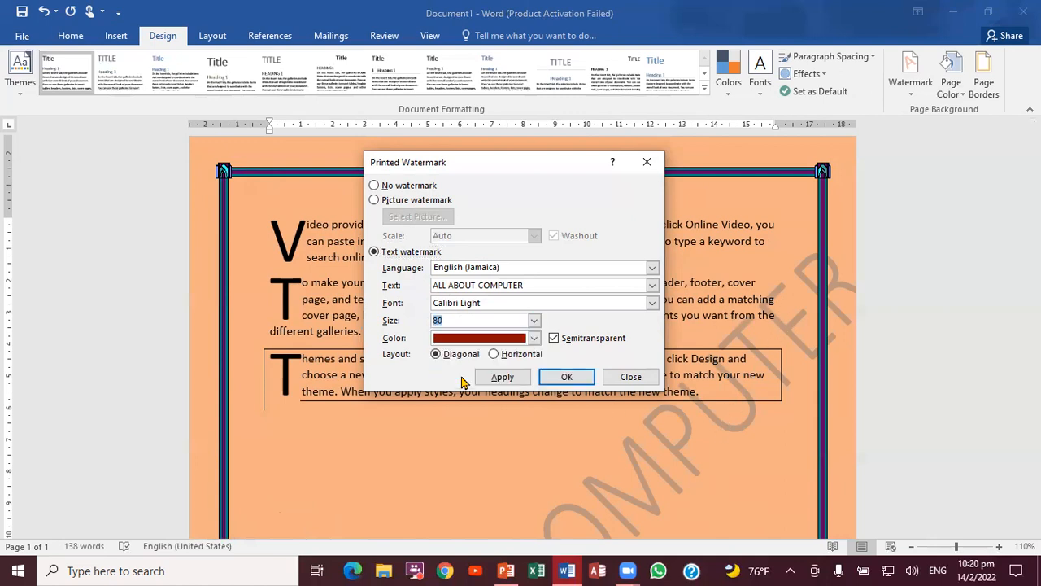
{"action": "left_click", "coordinate": [493, 379]}
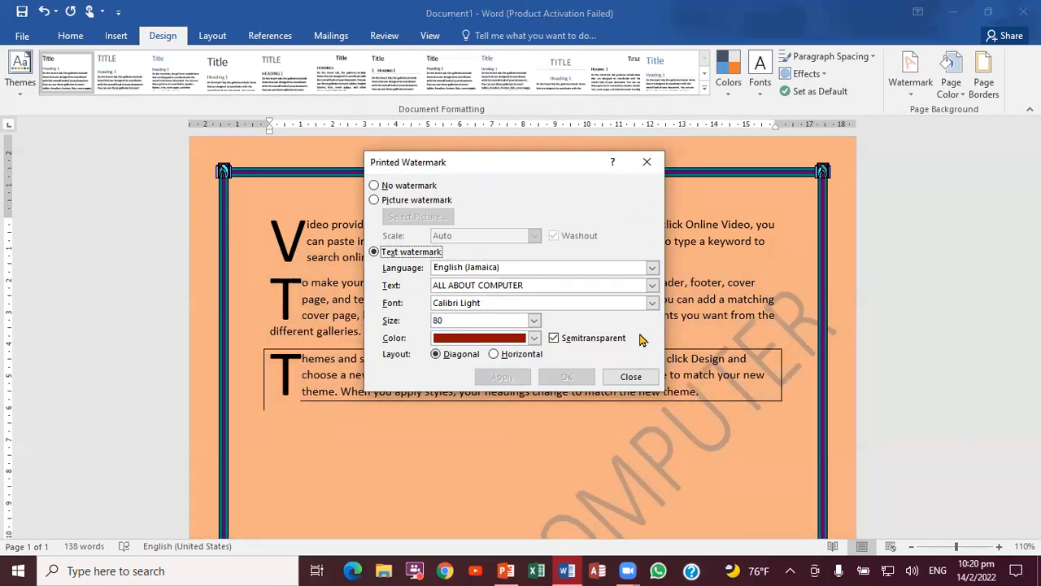
{"action": "left_click", "coordinate": [632, 378]}
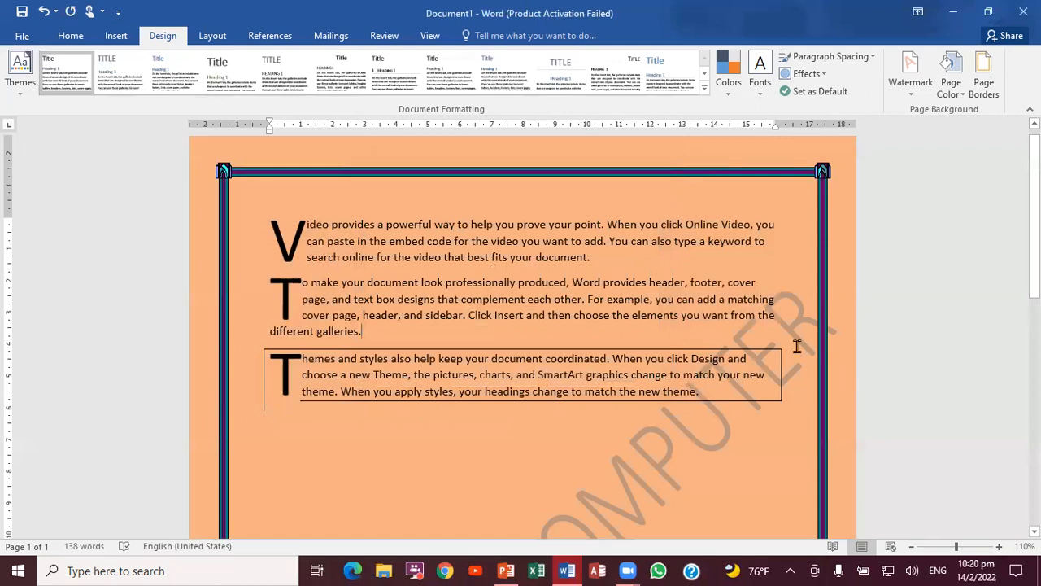
{"action": "mouse_move", "coordinate": [1035, 193]}
{"action": "left_mouse_down"}
{"action": "mouse_move", "coordinate": [1035, 378]}
{"action": "mouse_move", "coordinate": [1034, 209]}
{"action": "left_mouse_up"}
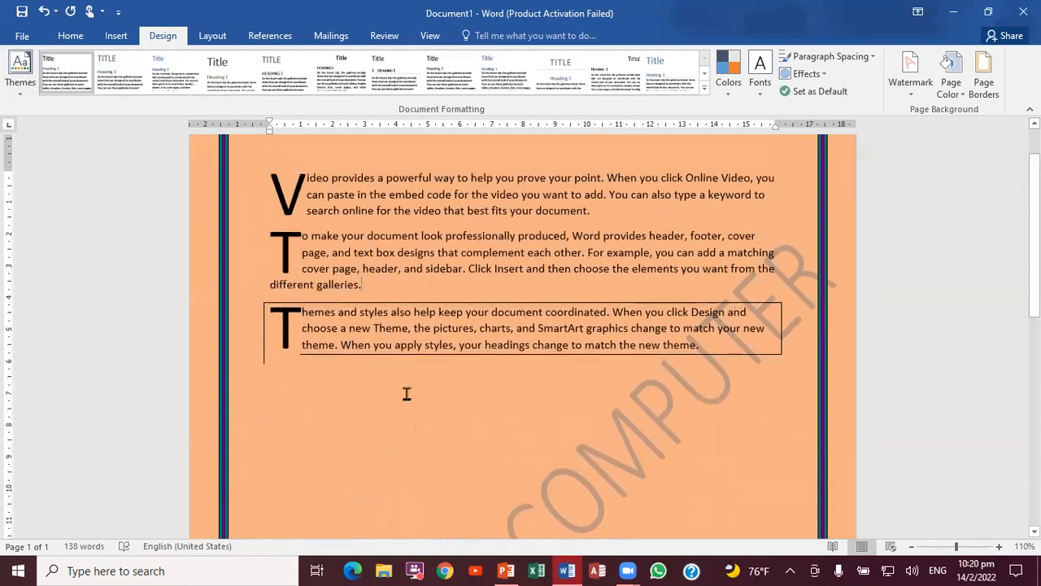
Check the part 3 topic list on the PowerPoint slide, and return to the Word document.
{"action": "left_click", "coordinate": [506, 570]}
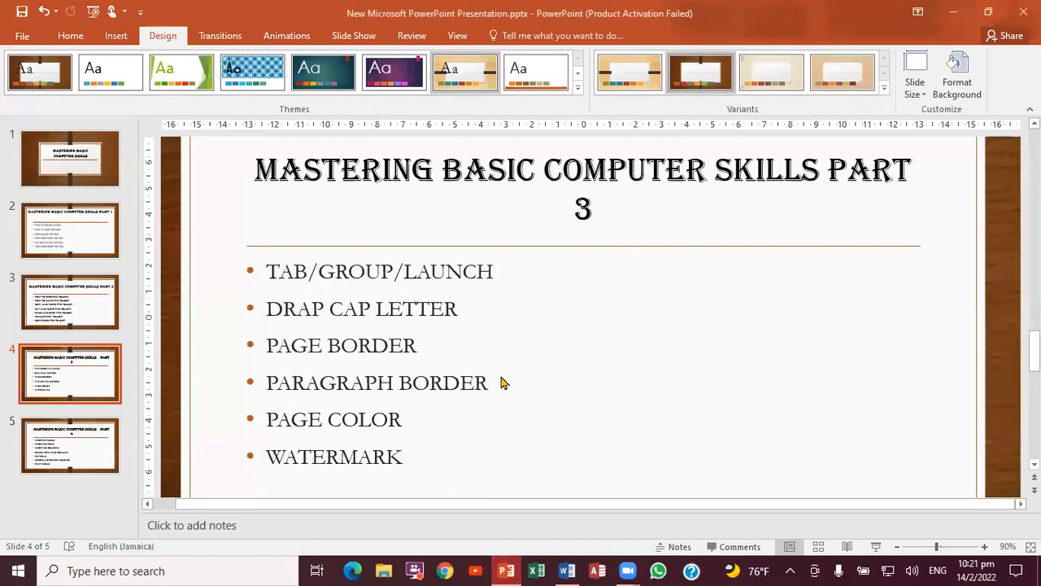
{"action": "left_click", "coordinate": [567, 570]}
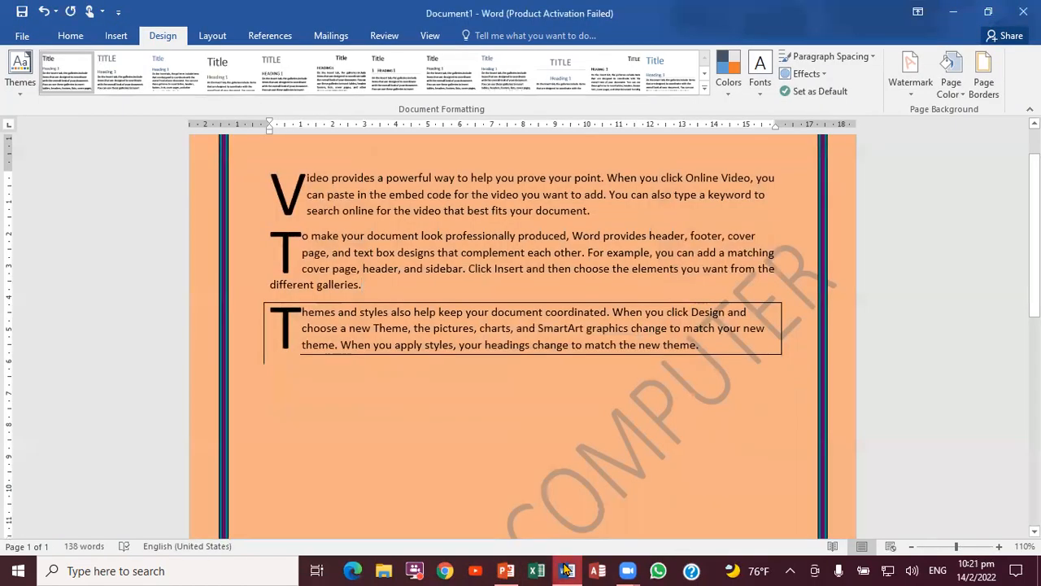